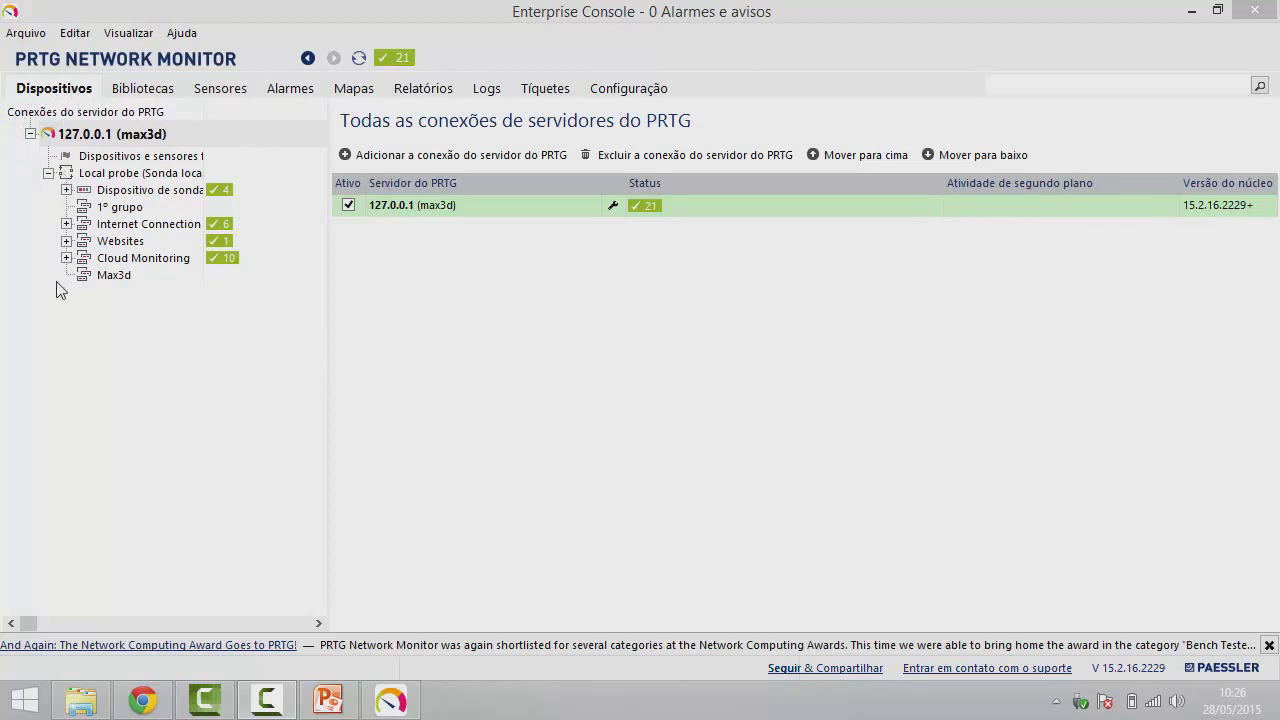
{"action": "left_click", "coordinate": [66, 190]}
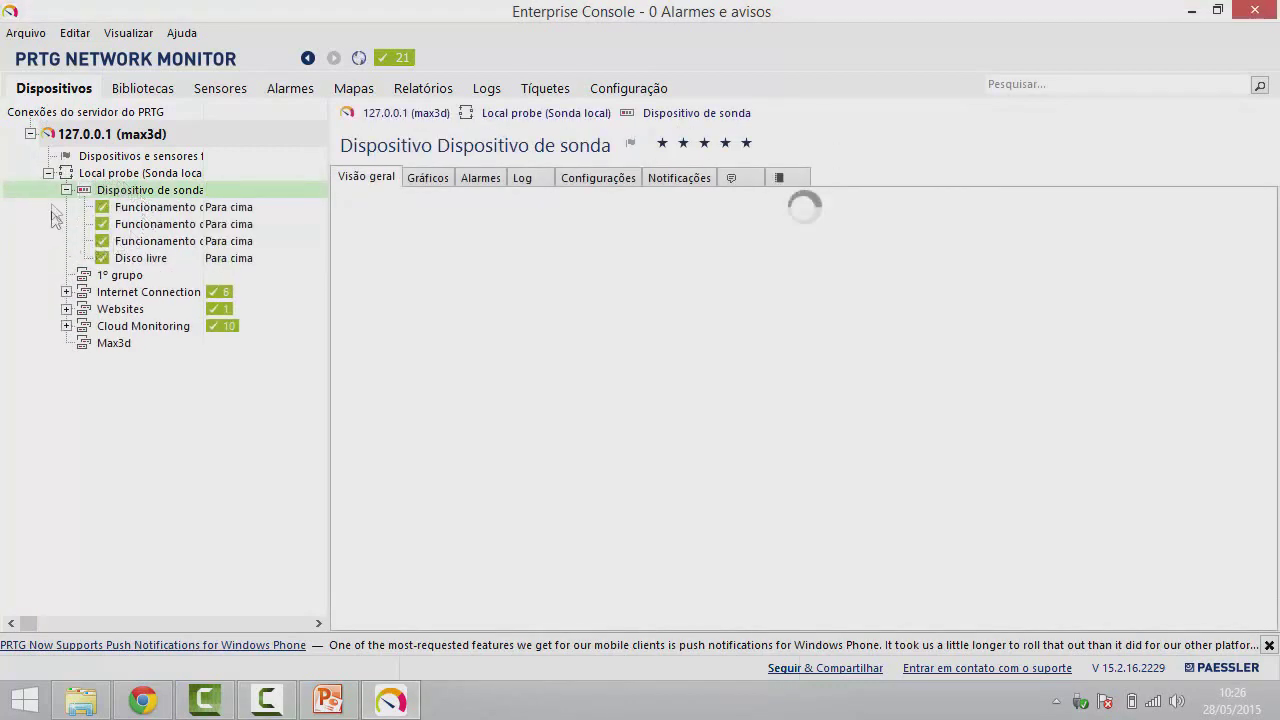
{"action": "left_click", "coordinate": [66, 292]}
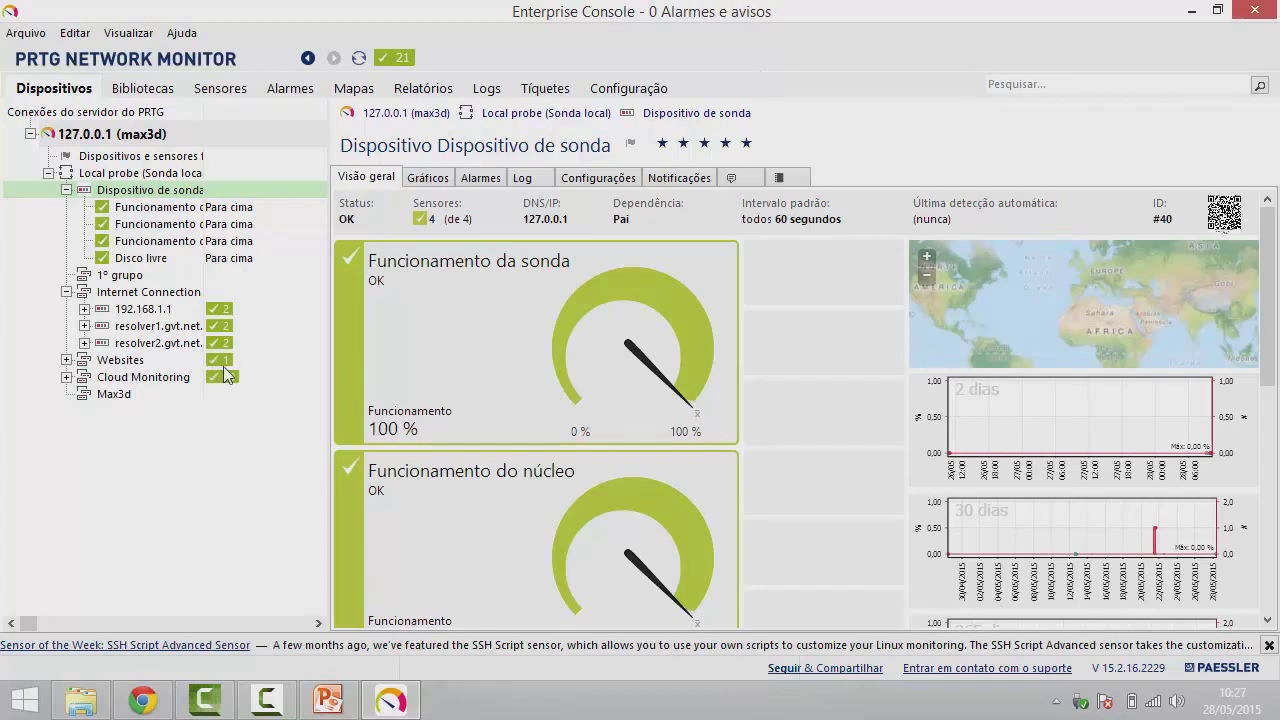
{"action": "left_click", "coordinate": [66, 360]}
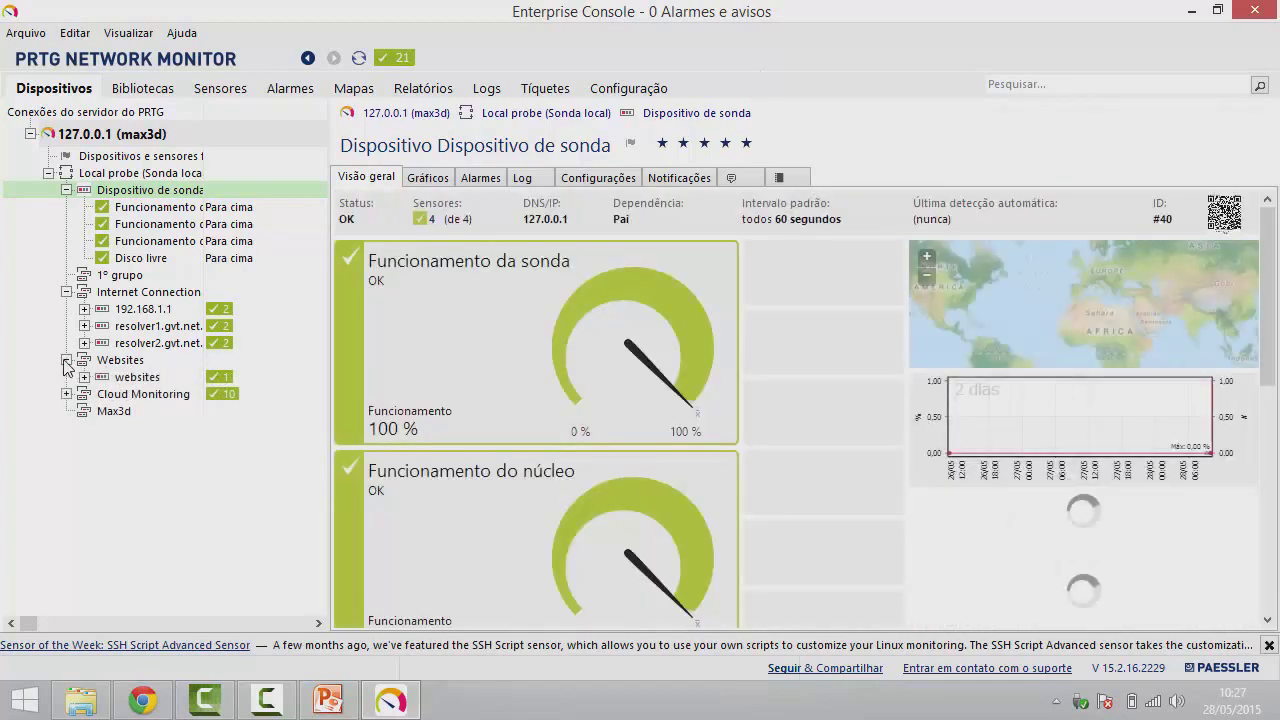
{"action": "left_click", "coordinate": [84, 378]}
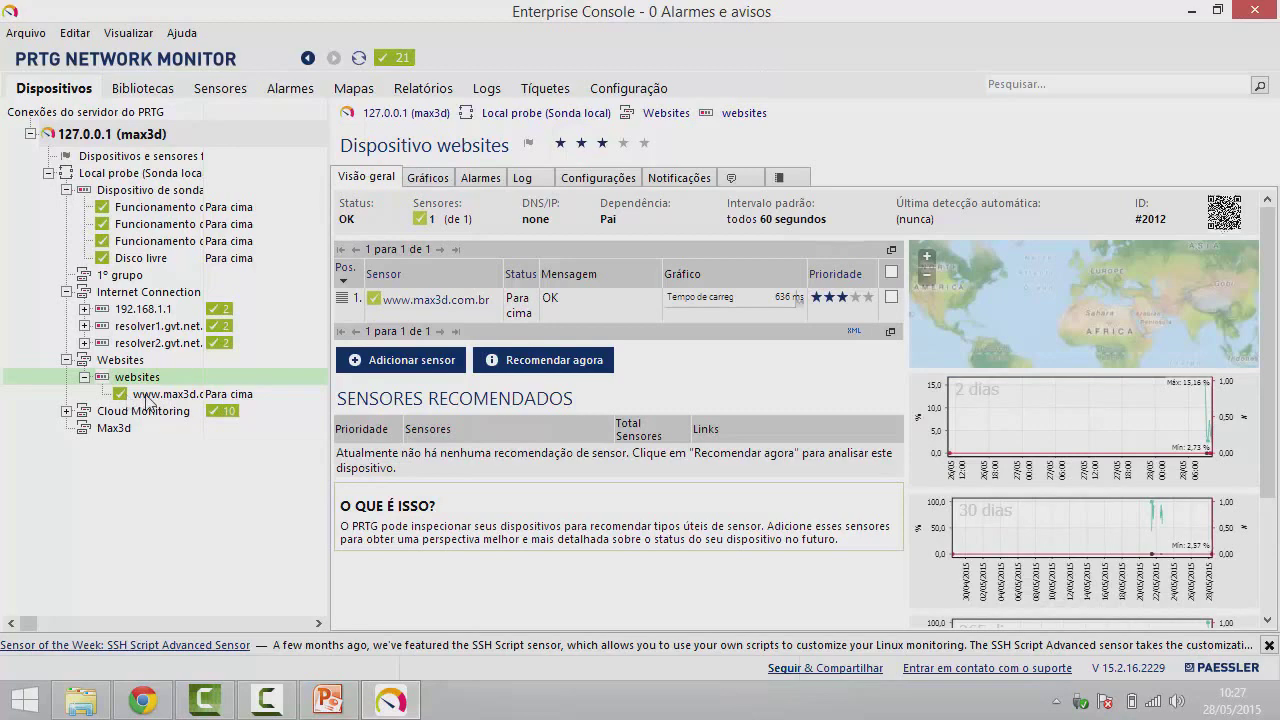
{"action": "left_click", "coordinate": [140, 397]}
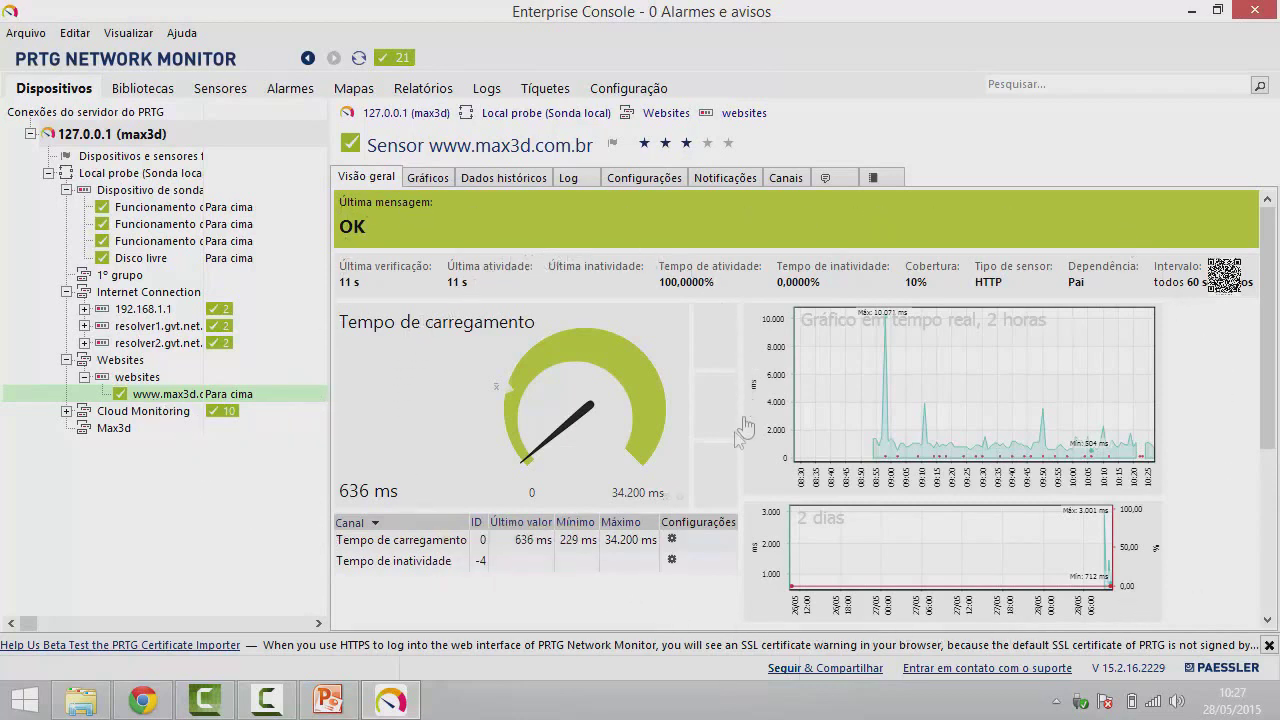
{"action": "left_click_drag", "start_coordinate": [340, 203], "coordinate": [440, 204]}
{"action": "left_click", "coordinate": [397, 234]}
{"action": "left_click_drag", "start_coordinate": [341, 228], "coordinate": [372, 229]}
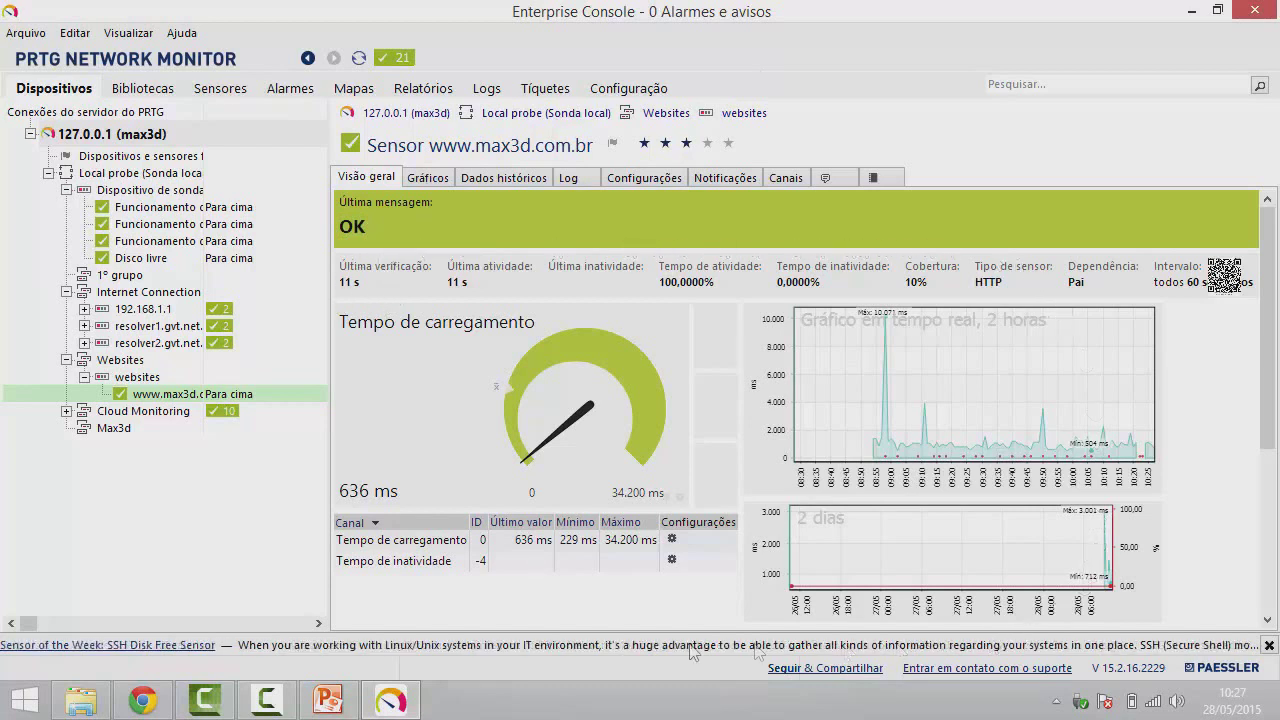
{"action": "mouse_move", "coordinate": [526, 333]}
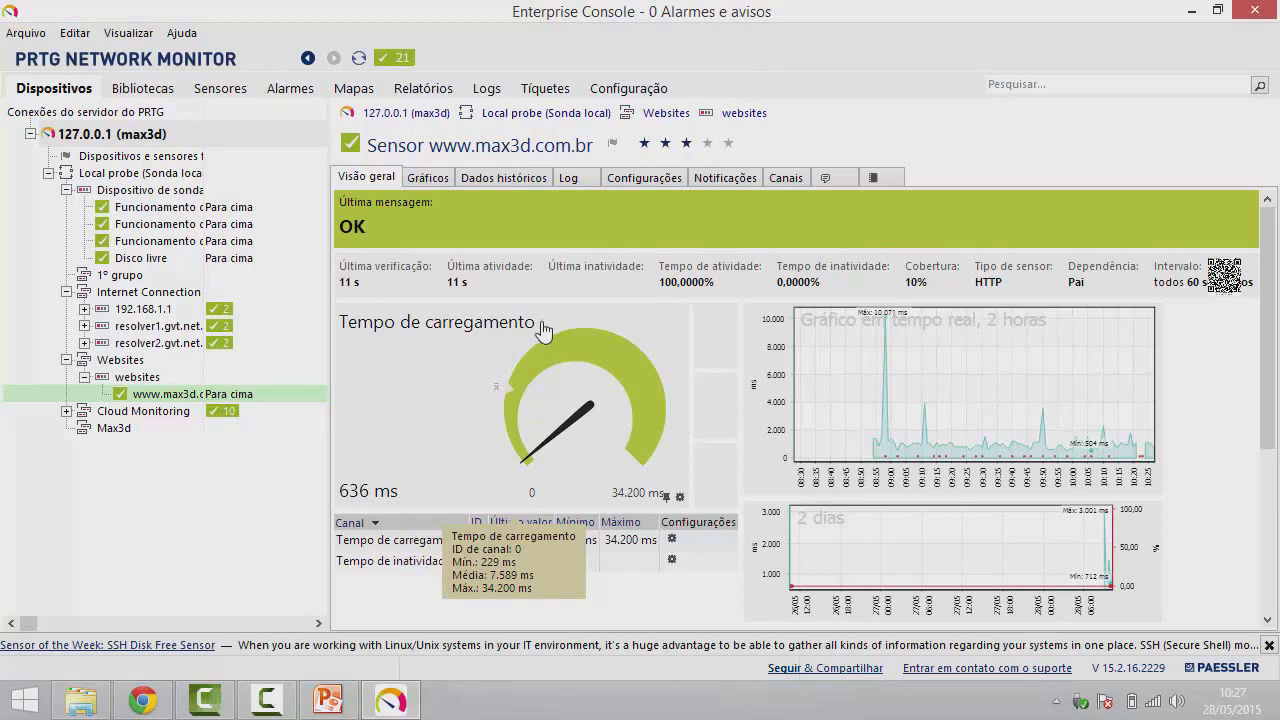
{"action": "left_click_drag", "start_coordinate": [340, 267], "coordinate": [395, 275]}
{"action": "left_click", "coordinate": [355, 294]}
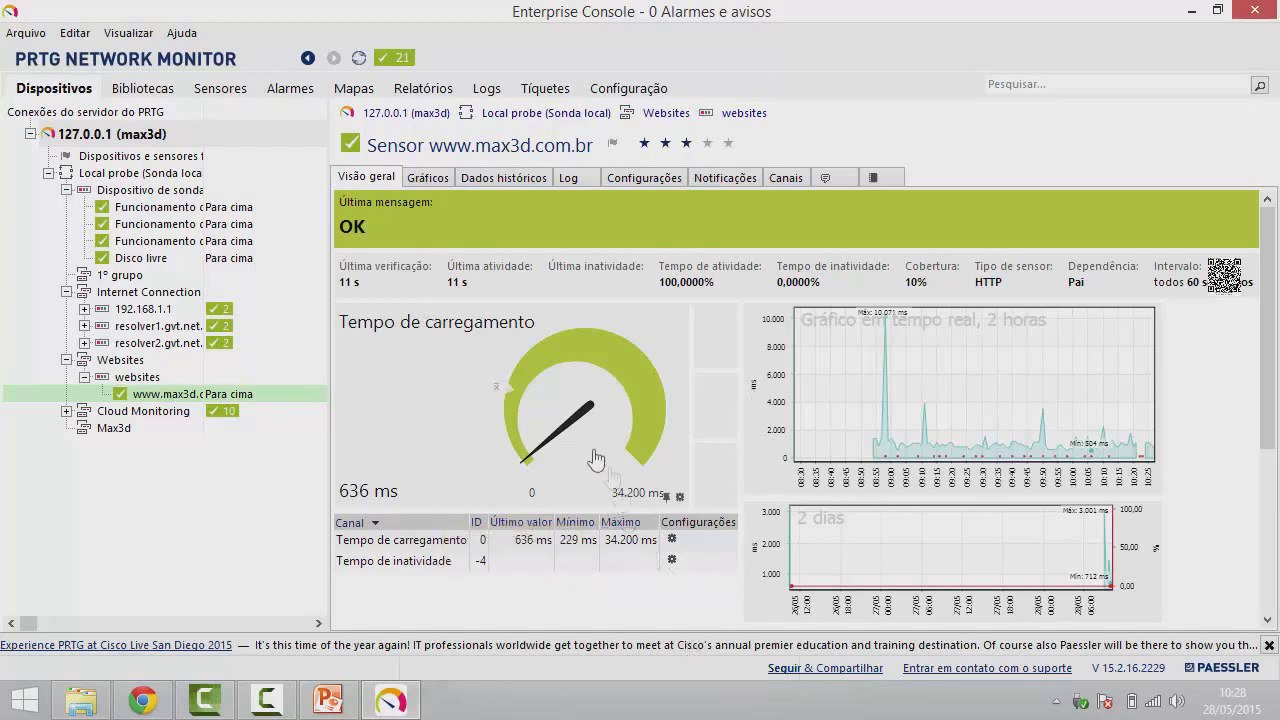
{"action": "mouse_move", "coordinate": [400, 443]}
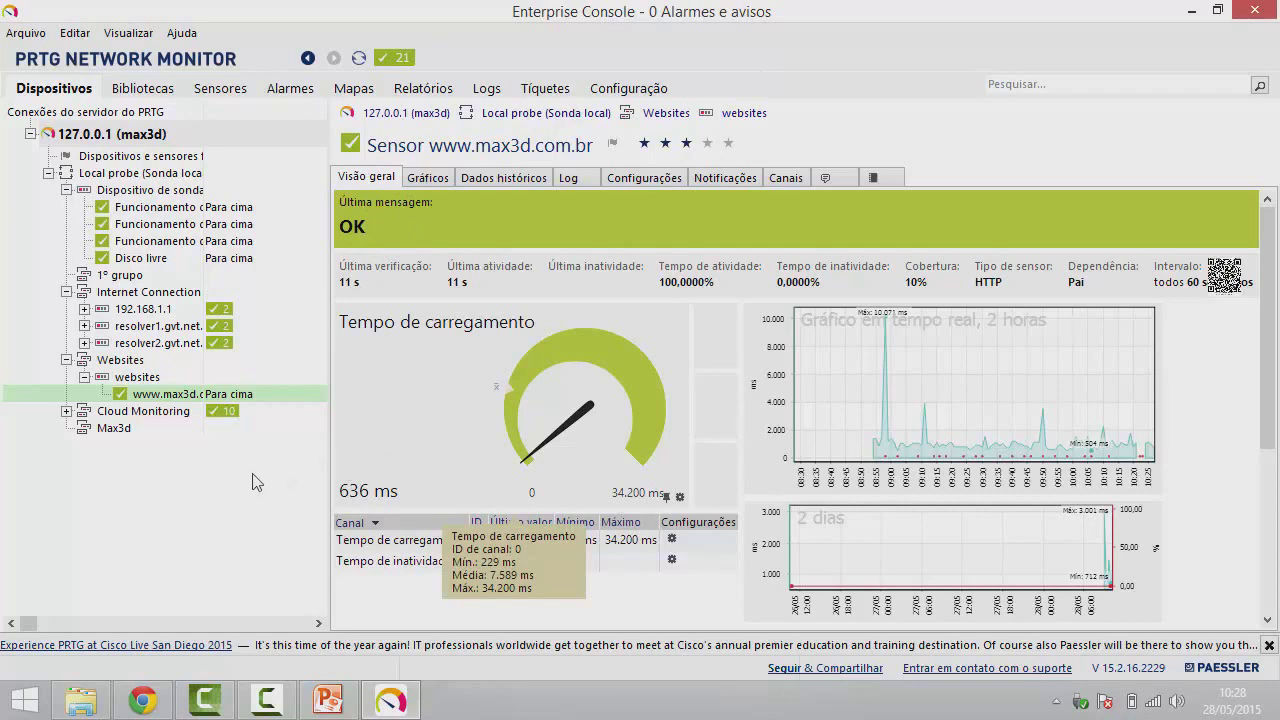
Step: Expand the Clouds device under Cloud Monitoring and open its skype.com sensor
{"action": "left_click", "coordinate": [66, 411]}
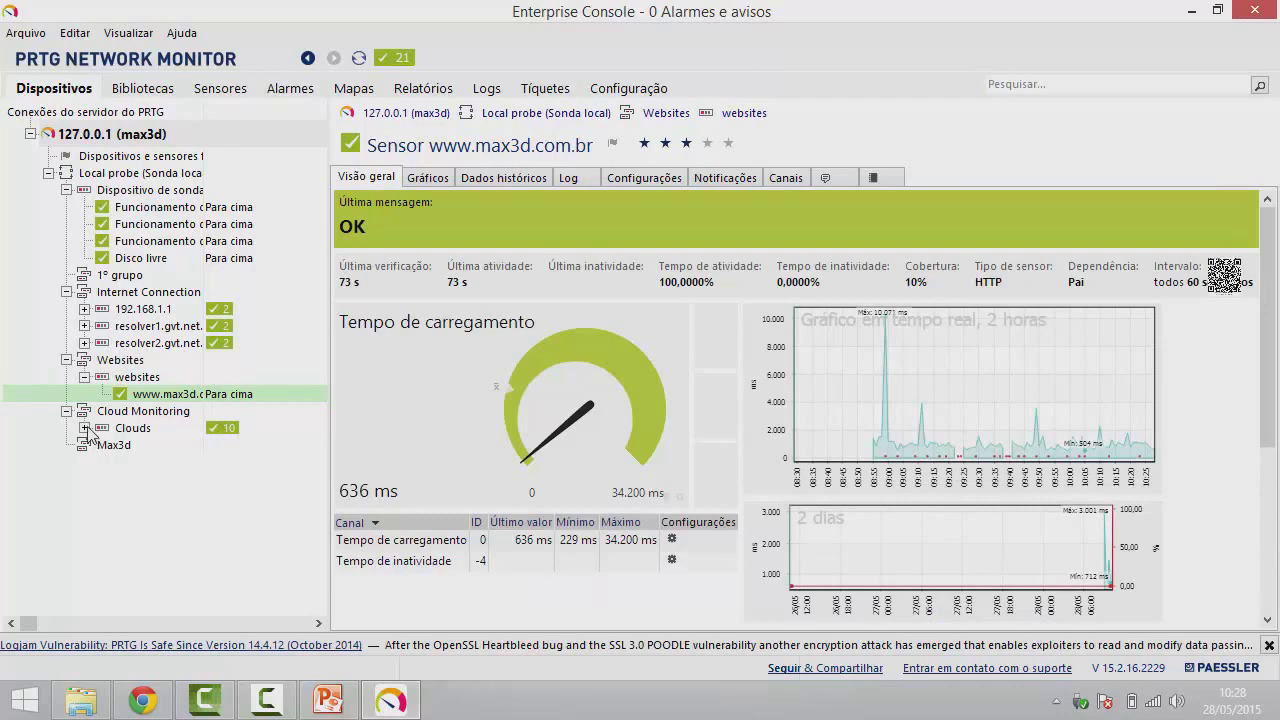
{"action": "left_click", "coordinate": [88, 432]}
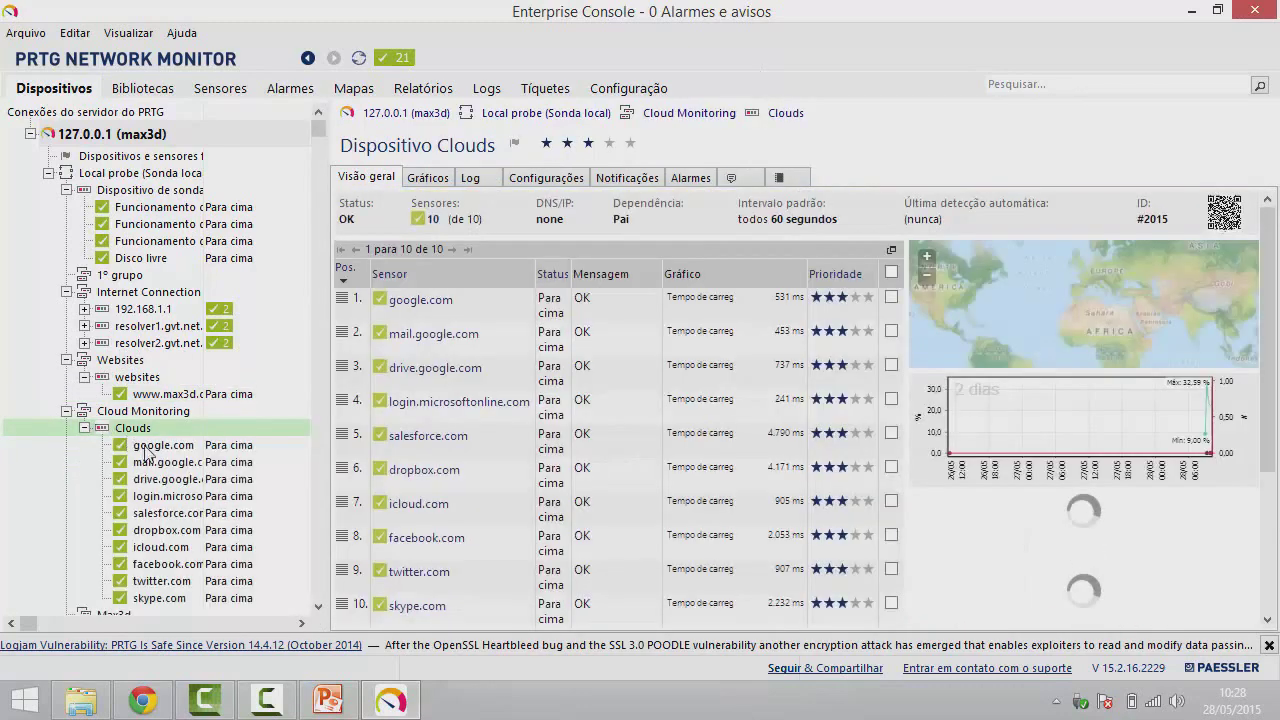
{"action": "left_click", "coordinate": [317, 610]}
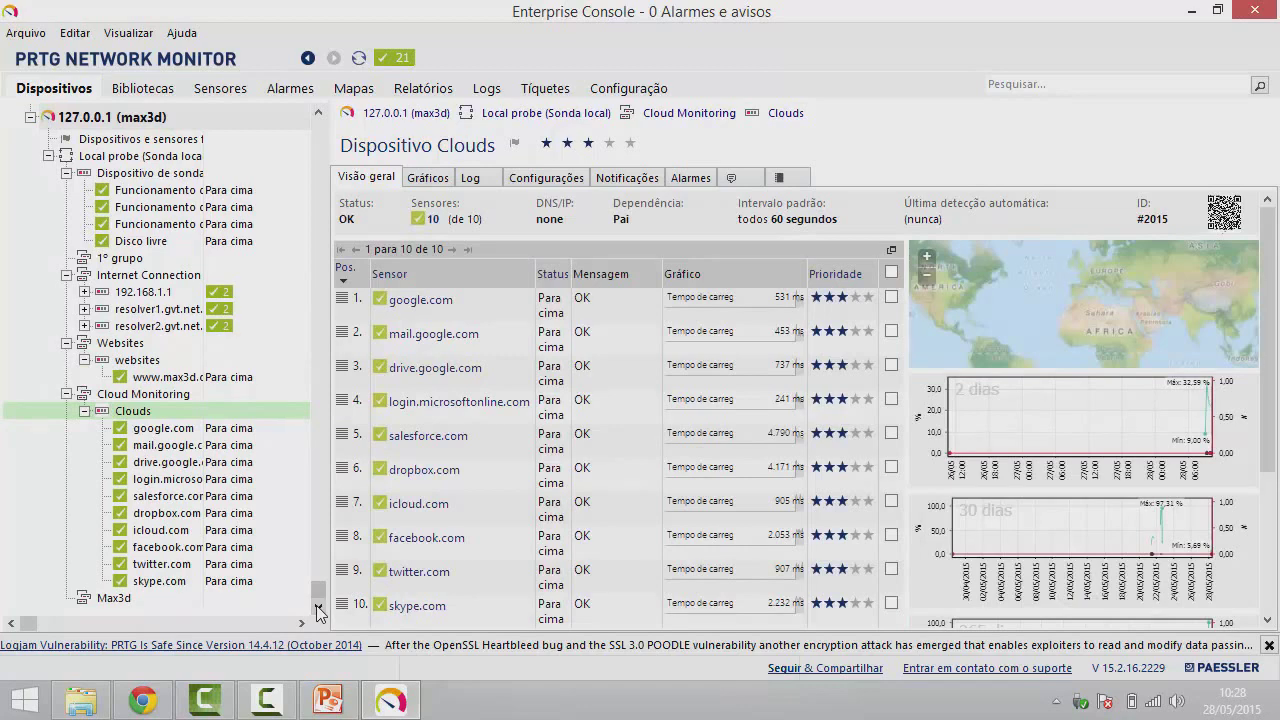
{"action": "left_click", "coordinate": [155, 581]}
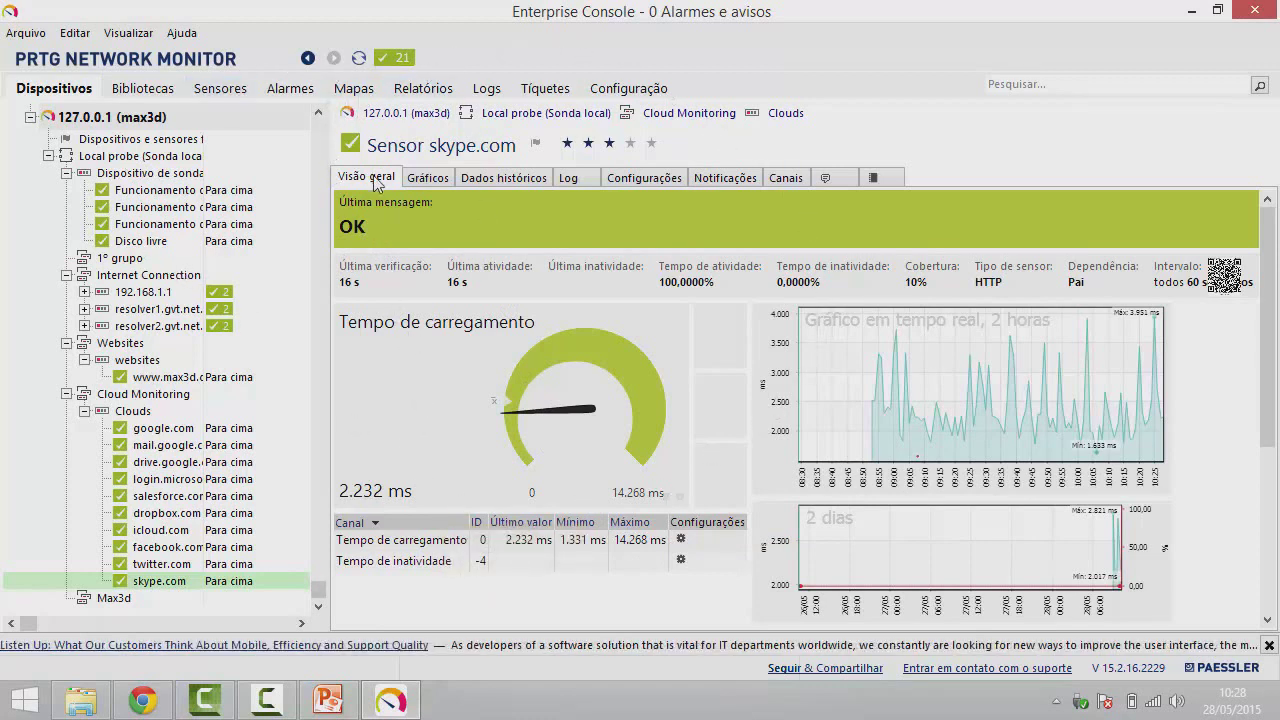
Step: Review the skype.com sensor's graphs and its historical data options, including the file format choices
{"action": "left_click", "coordinate": [424, 182]}
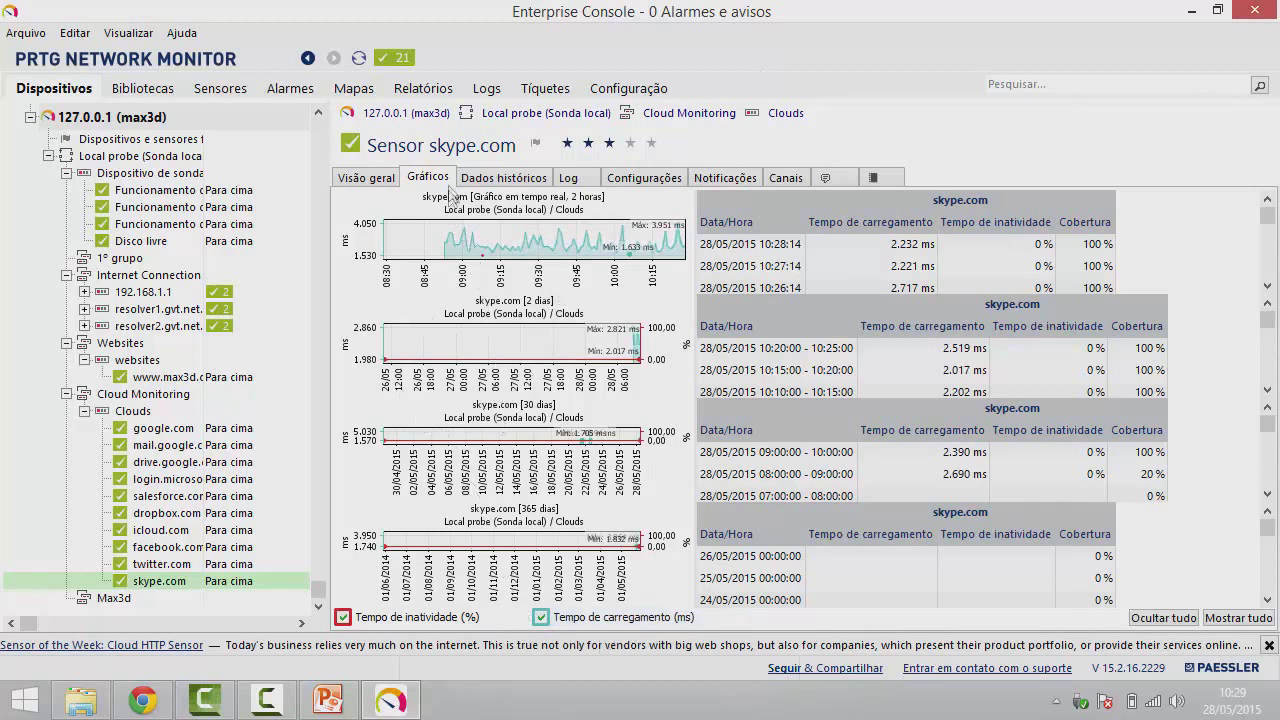
{"action": "left_click", "coordinate": [508, 184]}
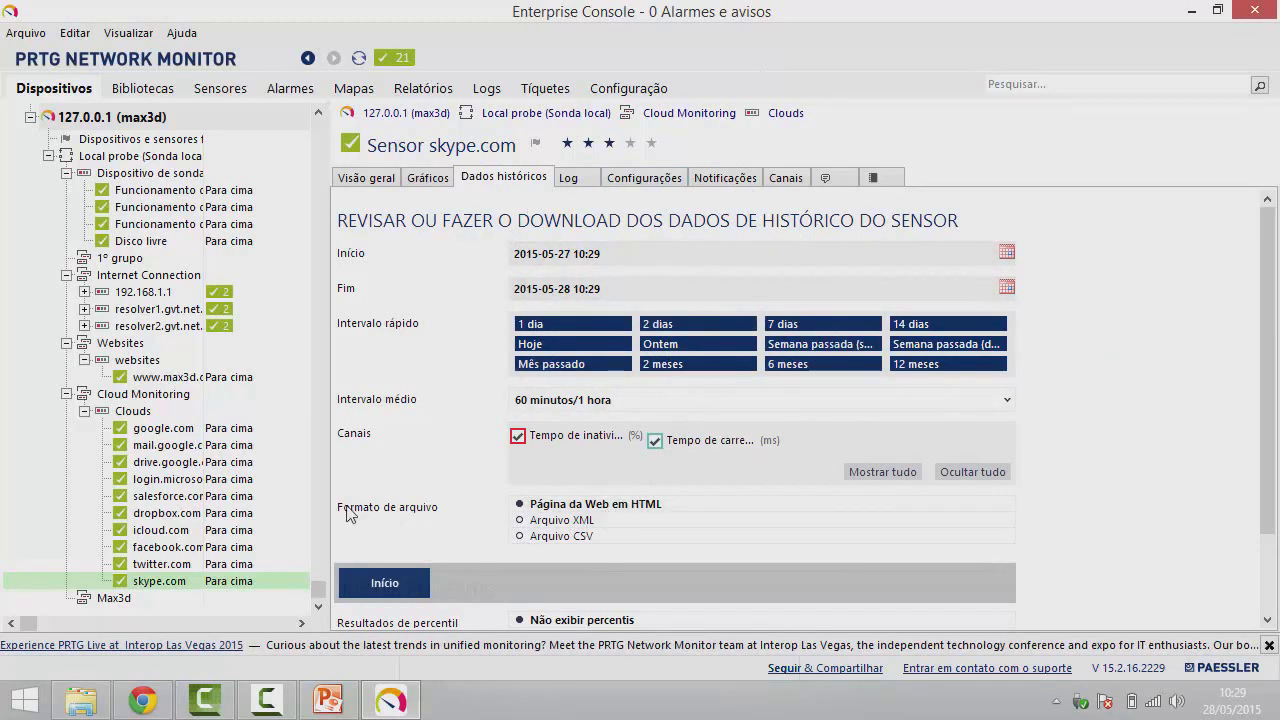
{"action": "left_click_drag", "start_coordinate": [339, 508], "coordinate": [446, 510]}
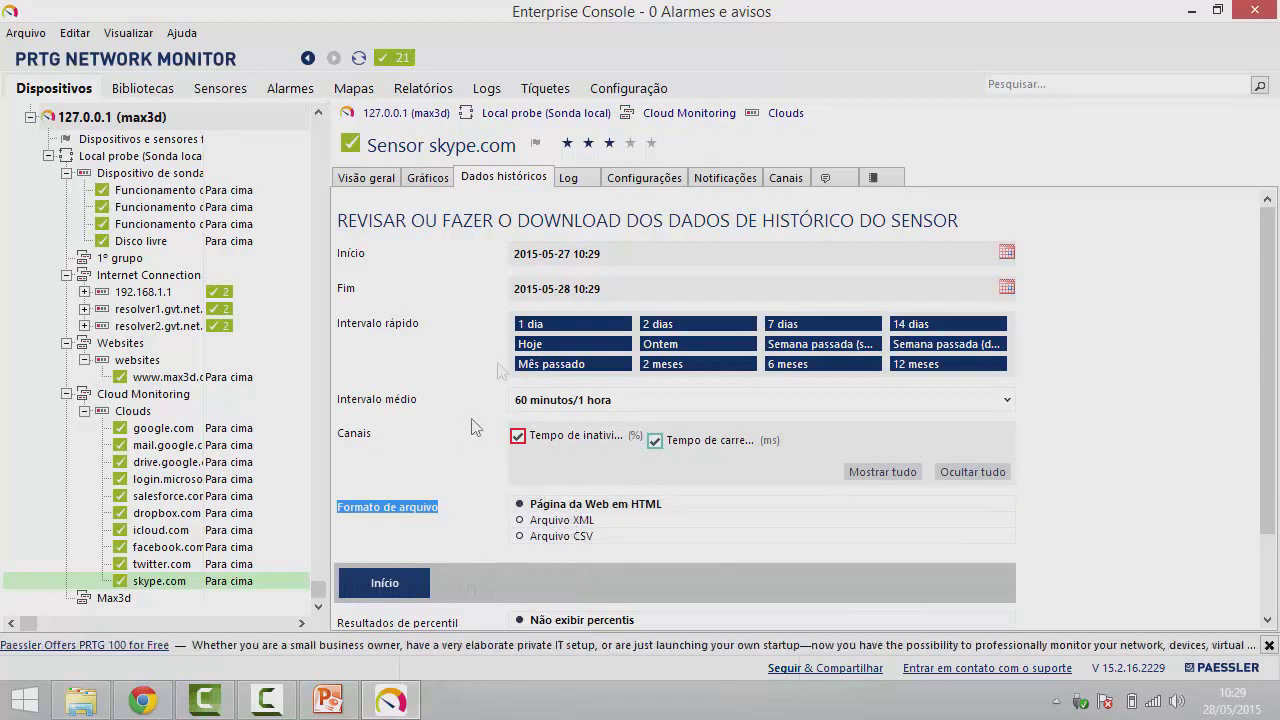
Step: Review the skype.com sensor's log entries and its basic and HTTP-specific settings
{"action": "left_click", "coordinate": [569, 184]}
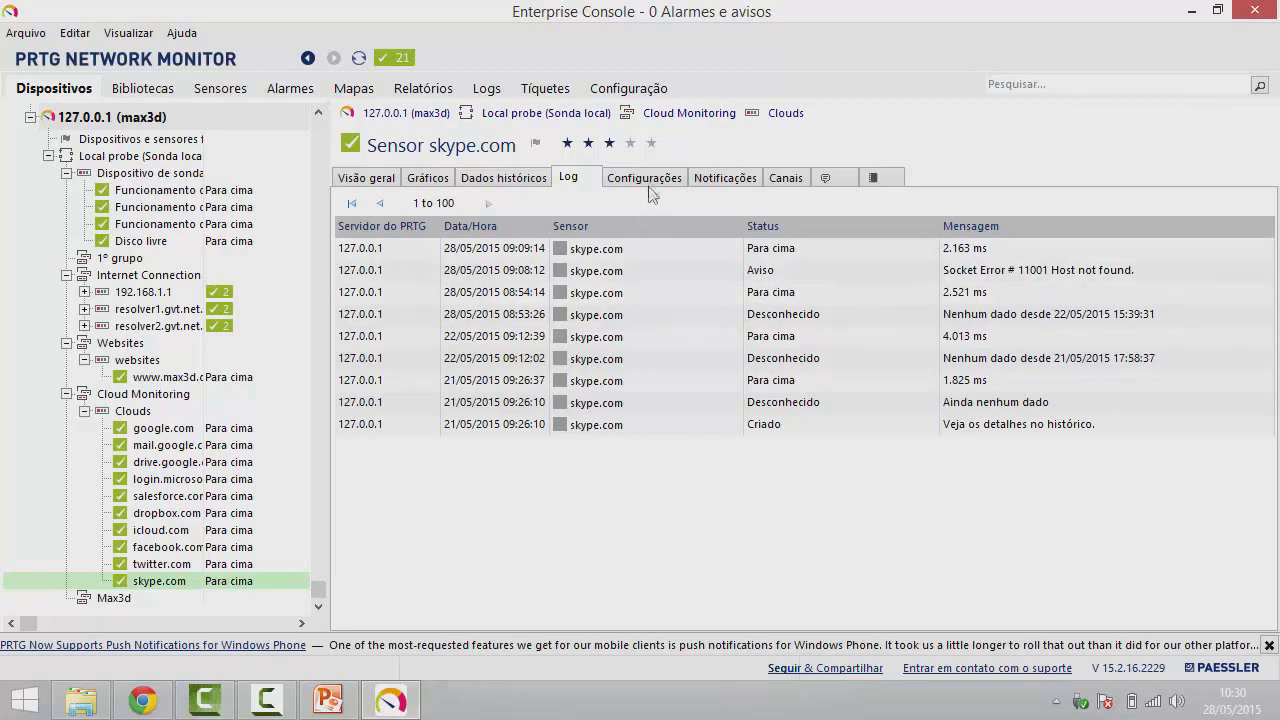
{"action": "left_click", "coordinate": [650, 182]}
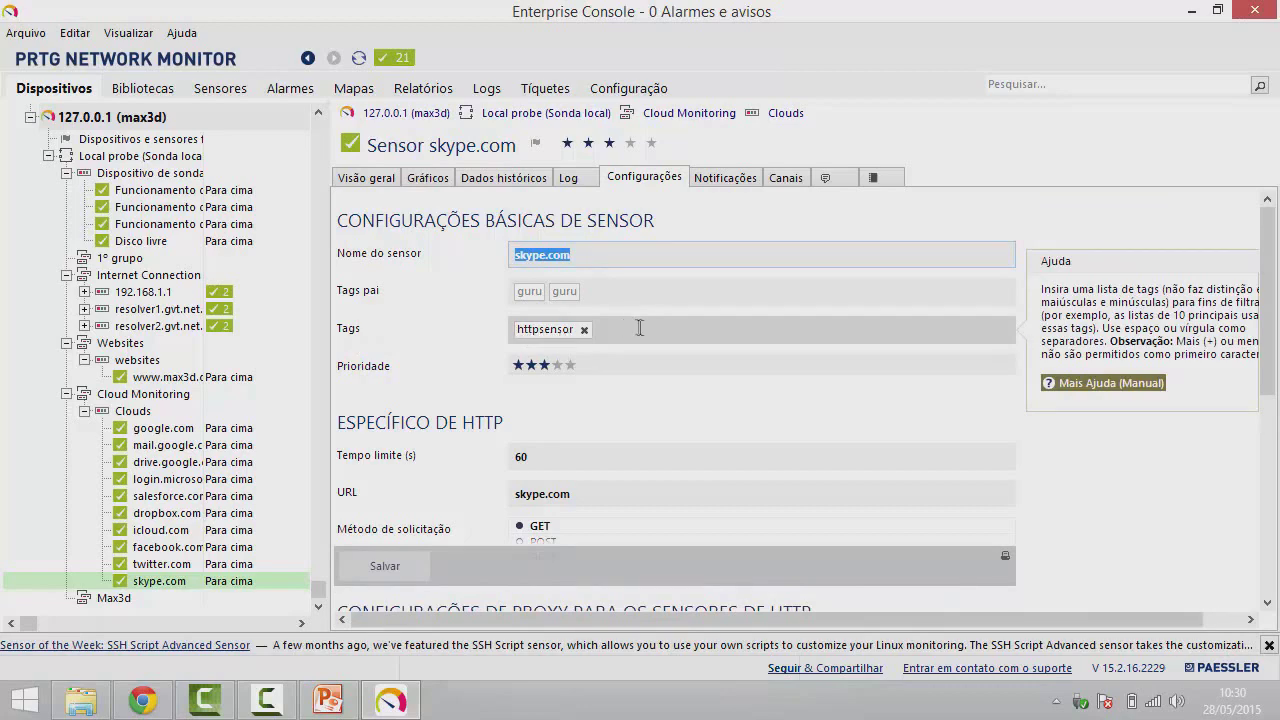
{"action": "scroll", "coordinate": [636, 327], "scroll_direction": "down", "scroll_amount": 1}
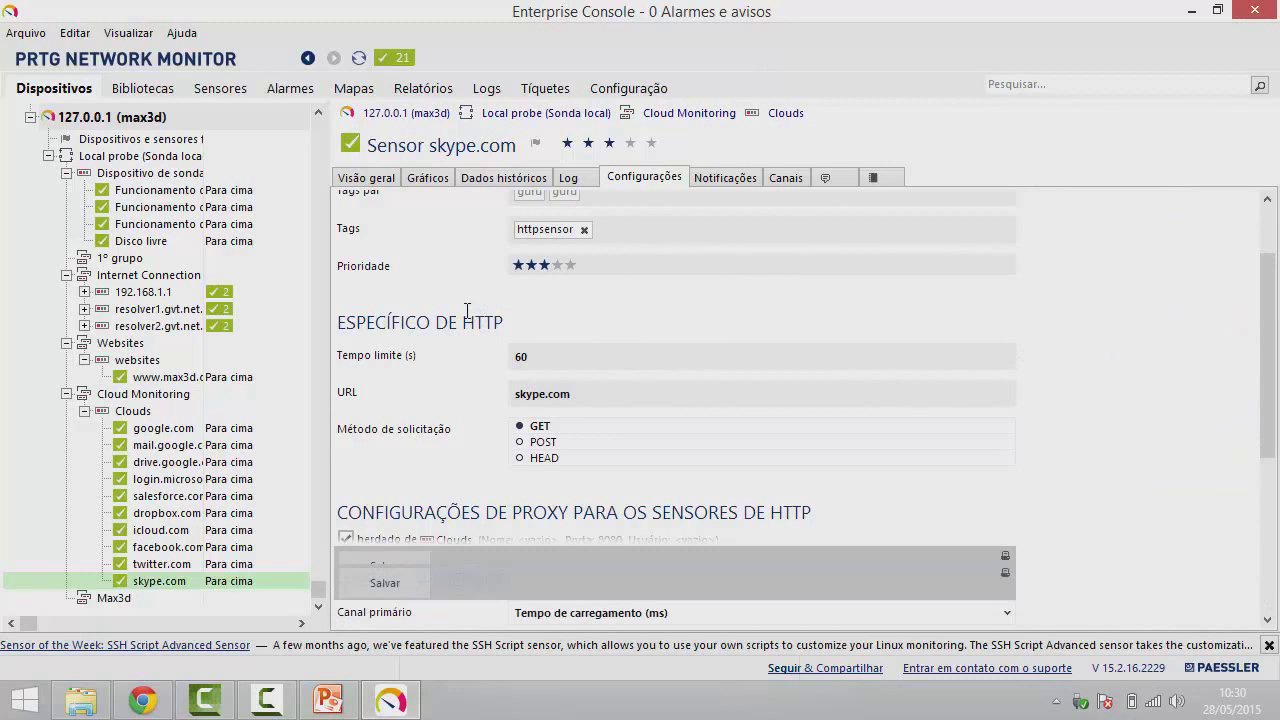
{"action": "scroll", "coordinate": [470, 318], "scroll_direction": "up", "scroll_amount": 1}
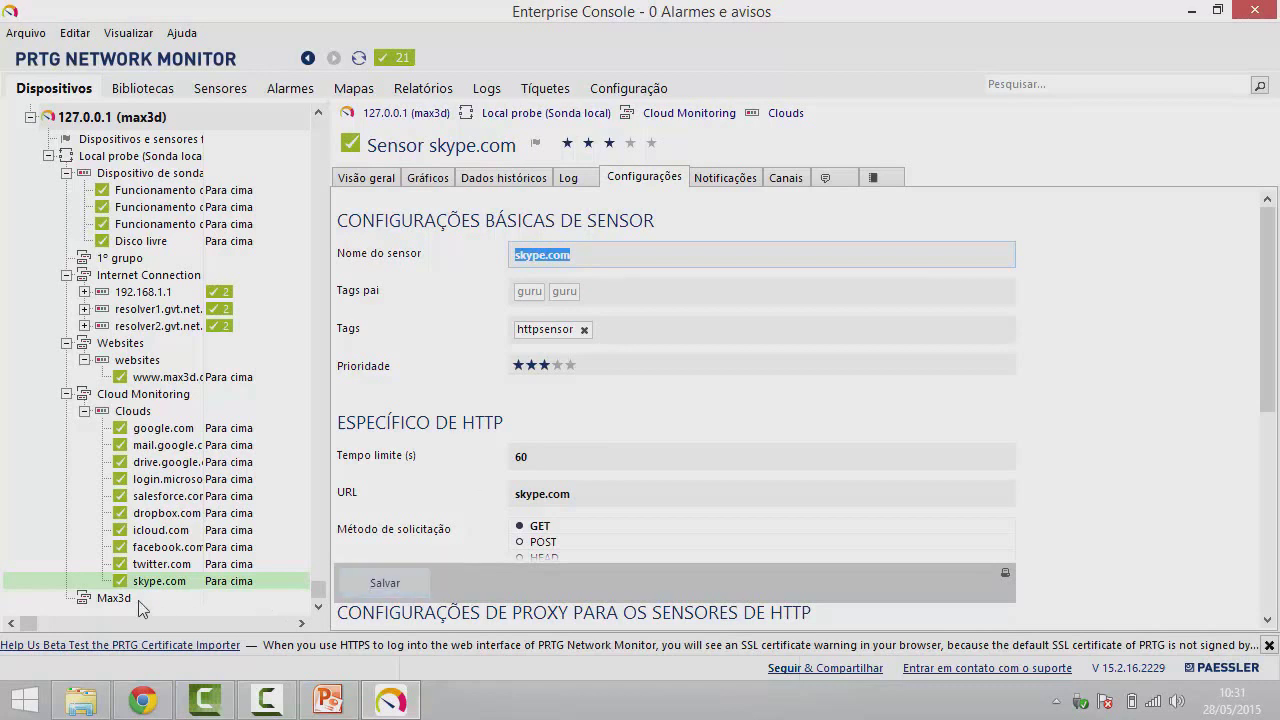
Step: Check the skype.com sensor's notification triggers and channels, and return to its overview
{"action": "left_click", "coordinate": [726, 178]}
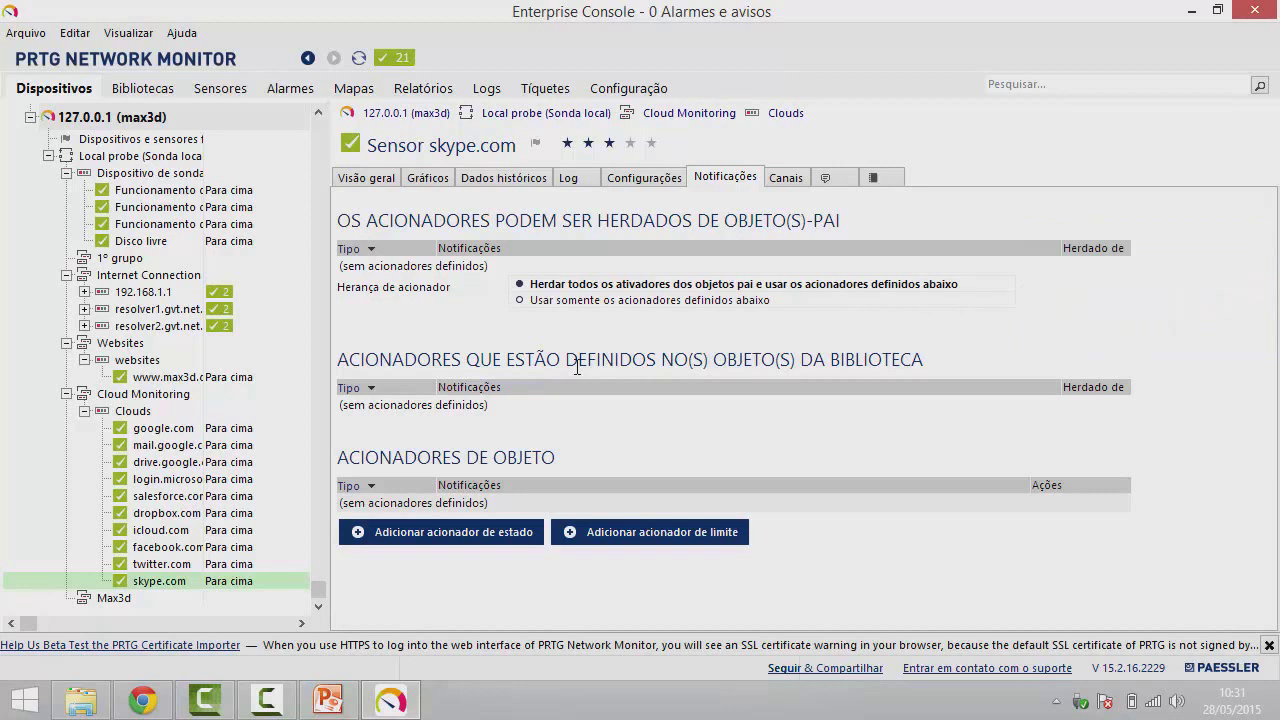
{"action": "left_click", "coordinate": [786, 178]}
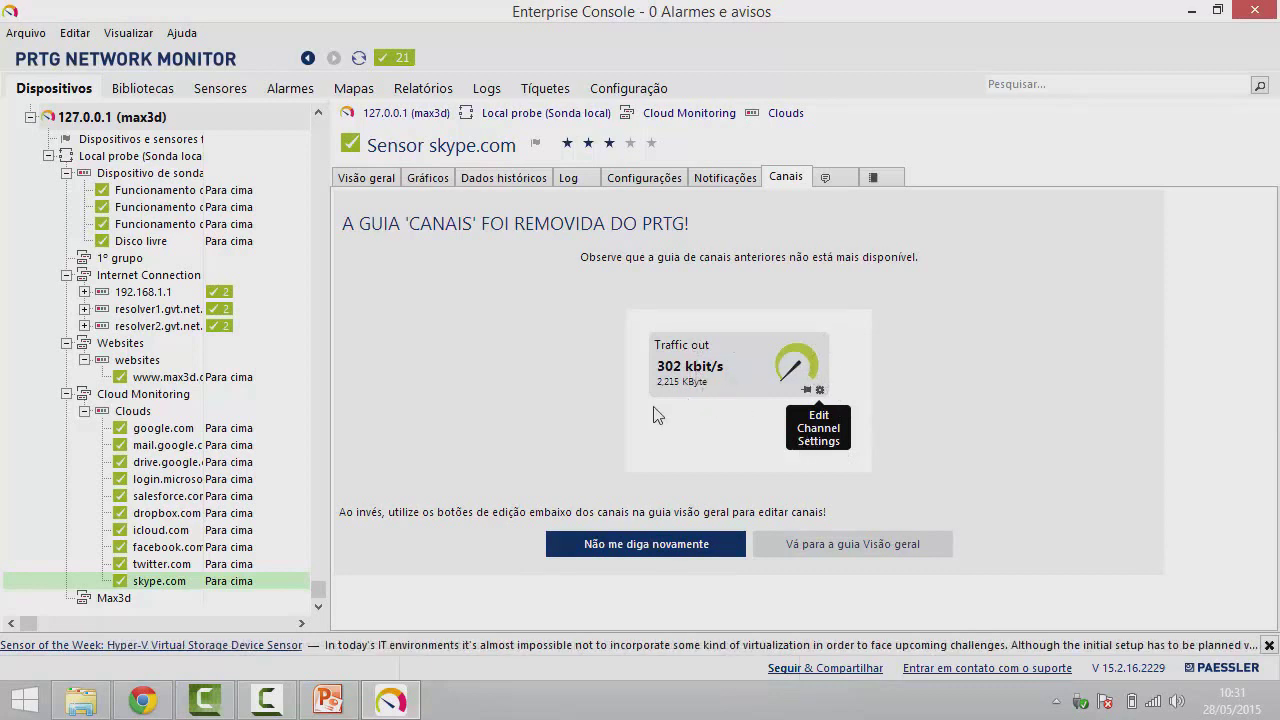
{"action": "left_click", "coordinate": [397, 185]}
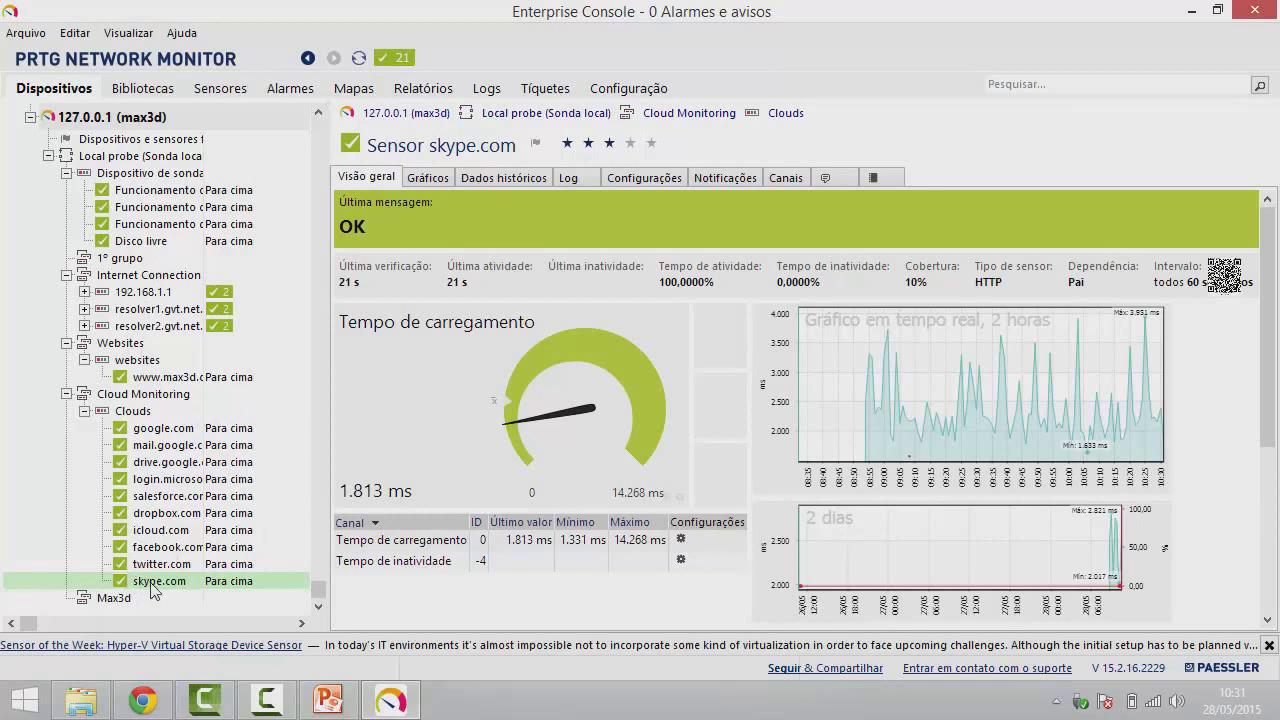
Step: View the google.com sensor's overview, and list all sensors with status Para cima, selecting PING 1
{"action": "left_click", "coordinate": [140, 430]}
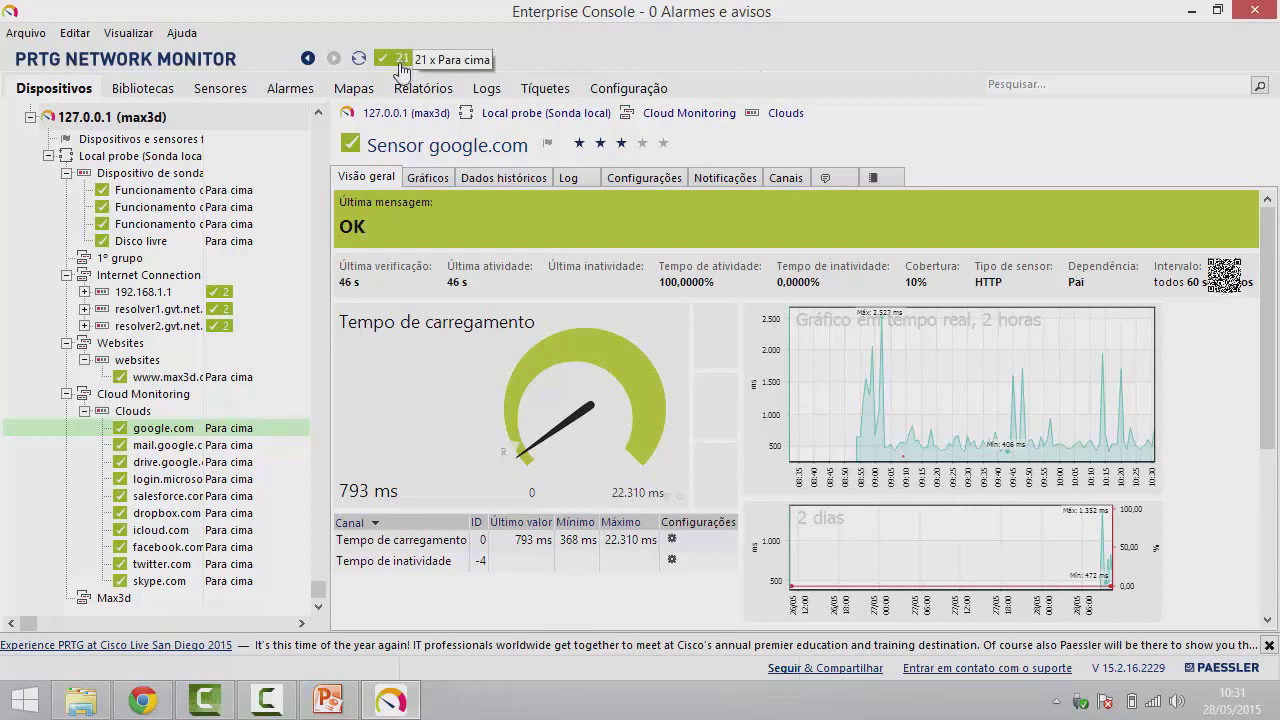
{"action": "left_click", "coordinate": [402, 62]}
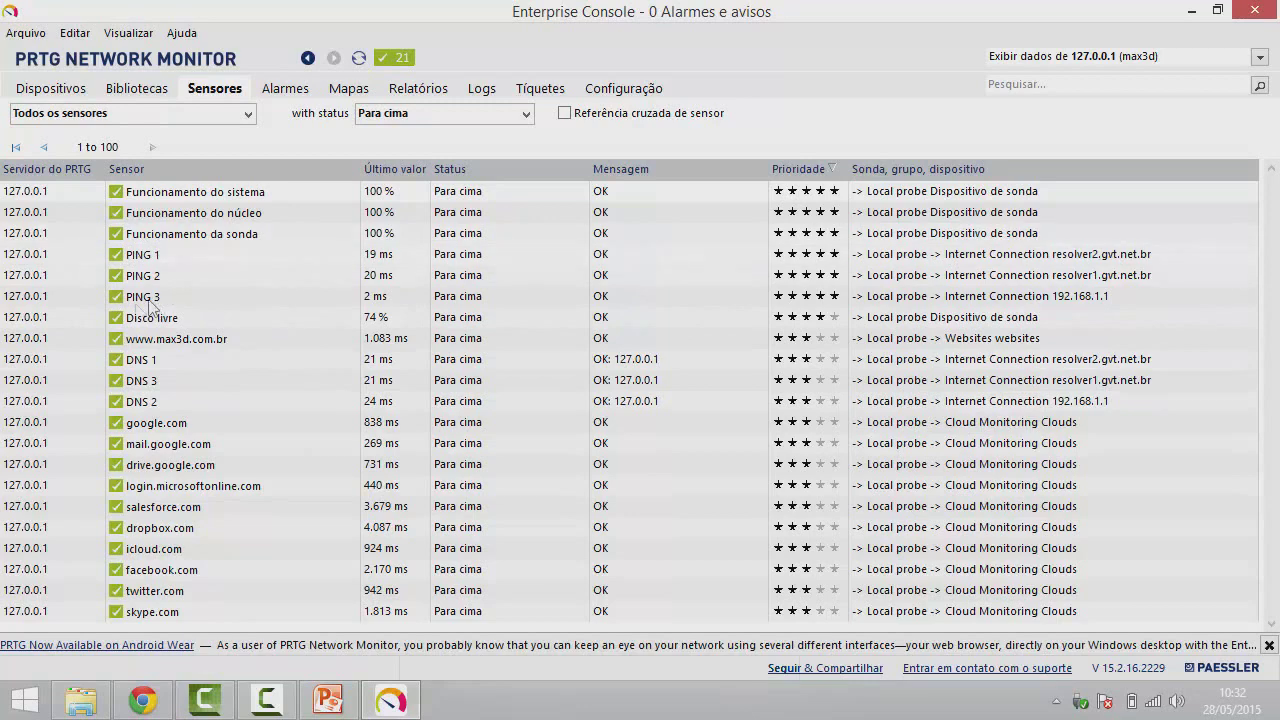
{"action": "left_click", "coordinate": [145, 262]}
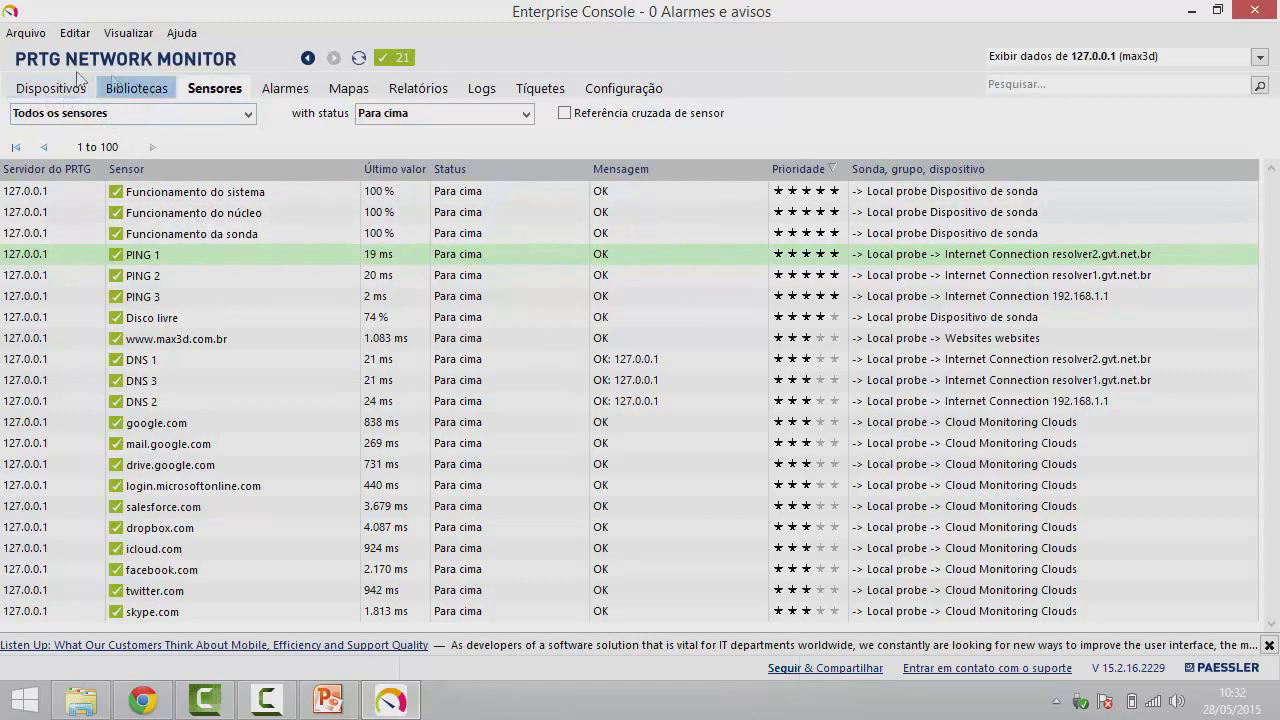
Step: Return to the device tree, open the probe device's first sensor and widen the tree's name column to fit the full names
{"action": "left_click", "coordinate": [50, 89]}
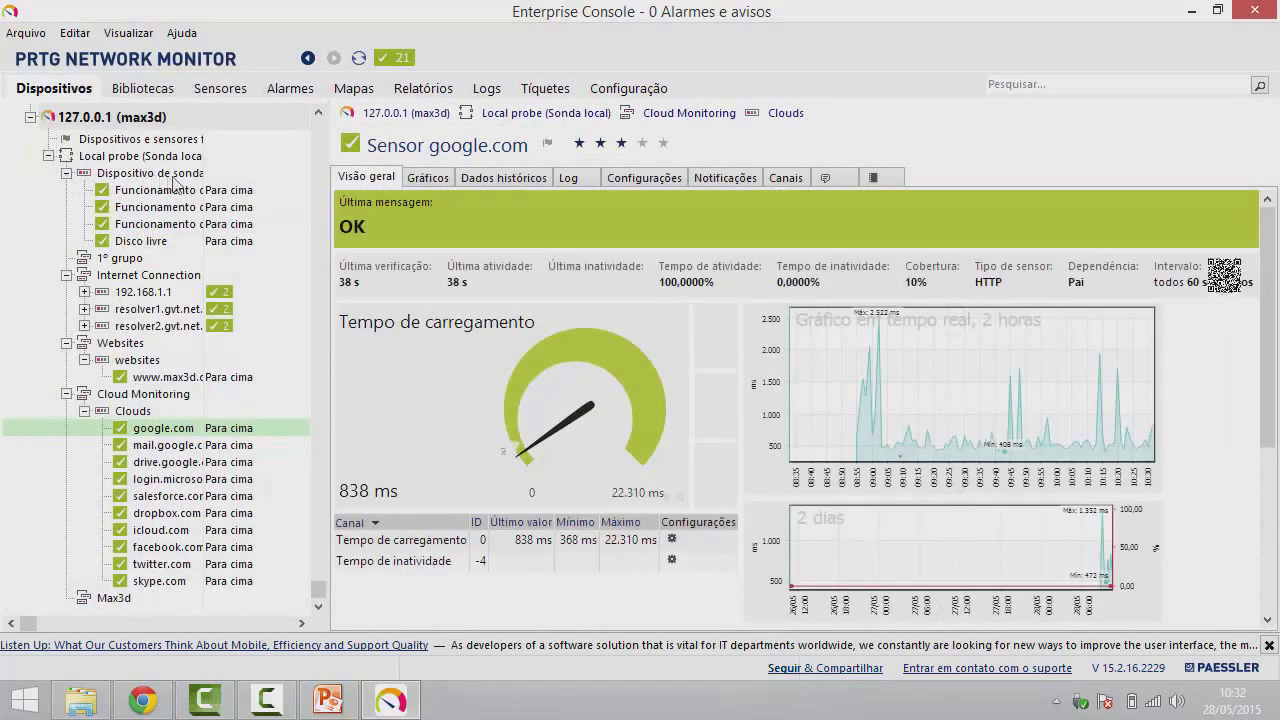
{"action": "left_click", "coordinate": [140, 192]}
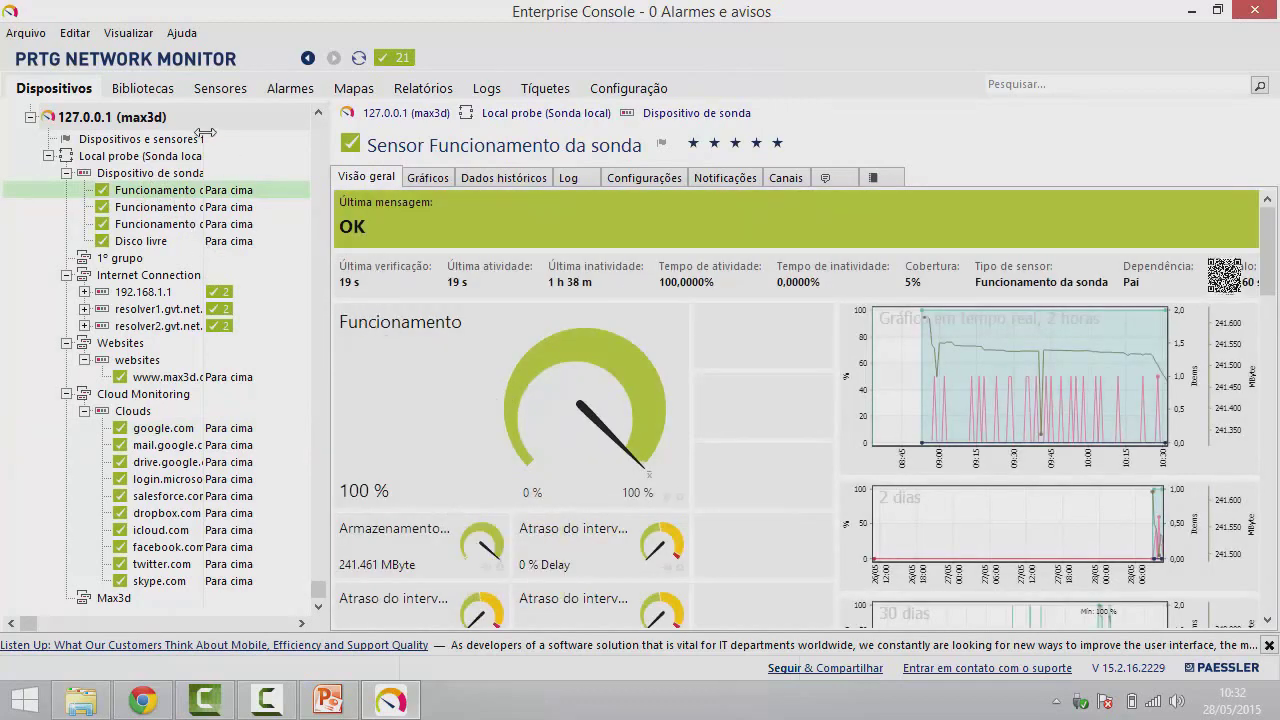
{"action": "left_click_drag", "start_coordinate": [206, 128], "coordinate": [287, 140]}
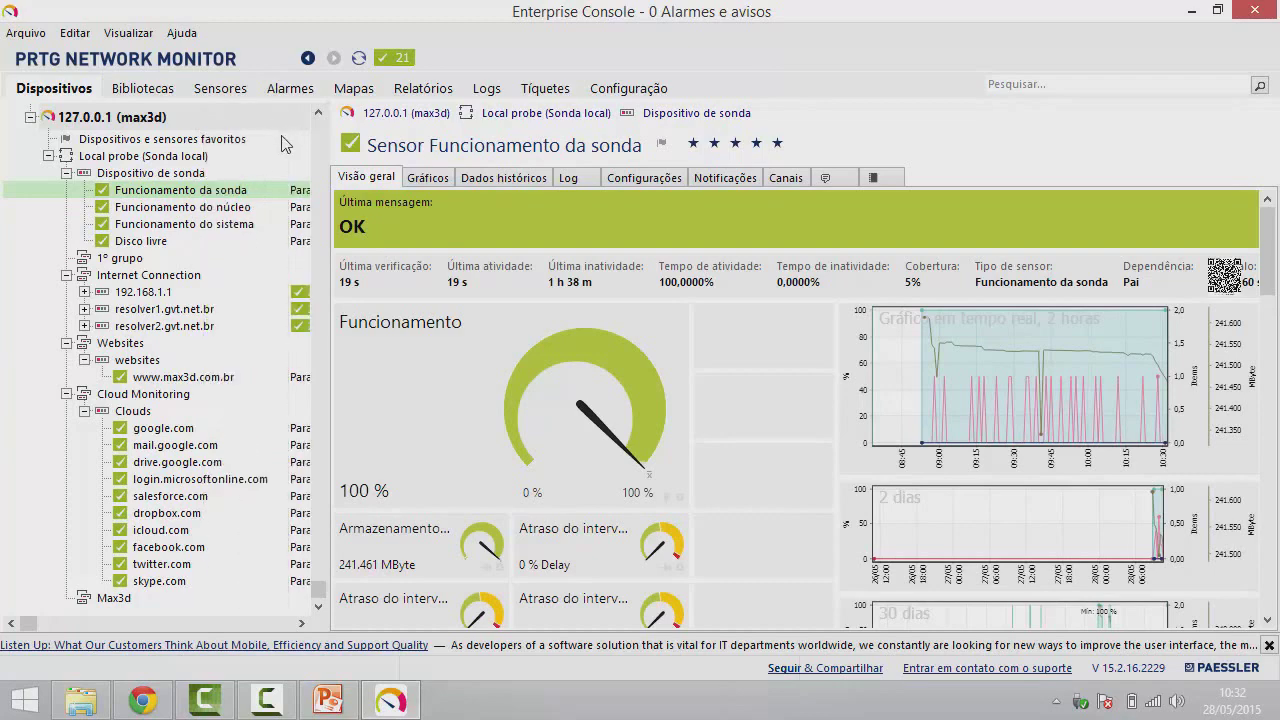
Step: Examine the channel gauges of the Funcionamento do núcleo sensor, including CPU load and memory
{"action": "left_click", "coordinate": [211, 208]}
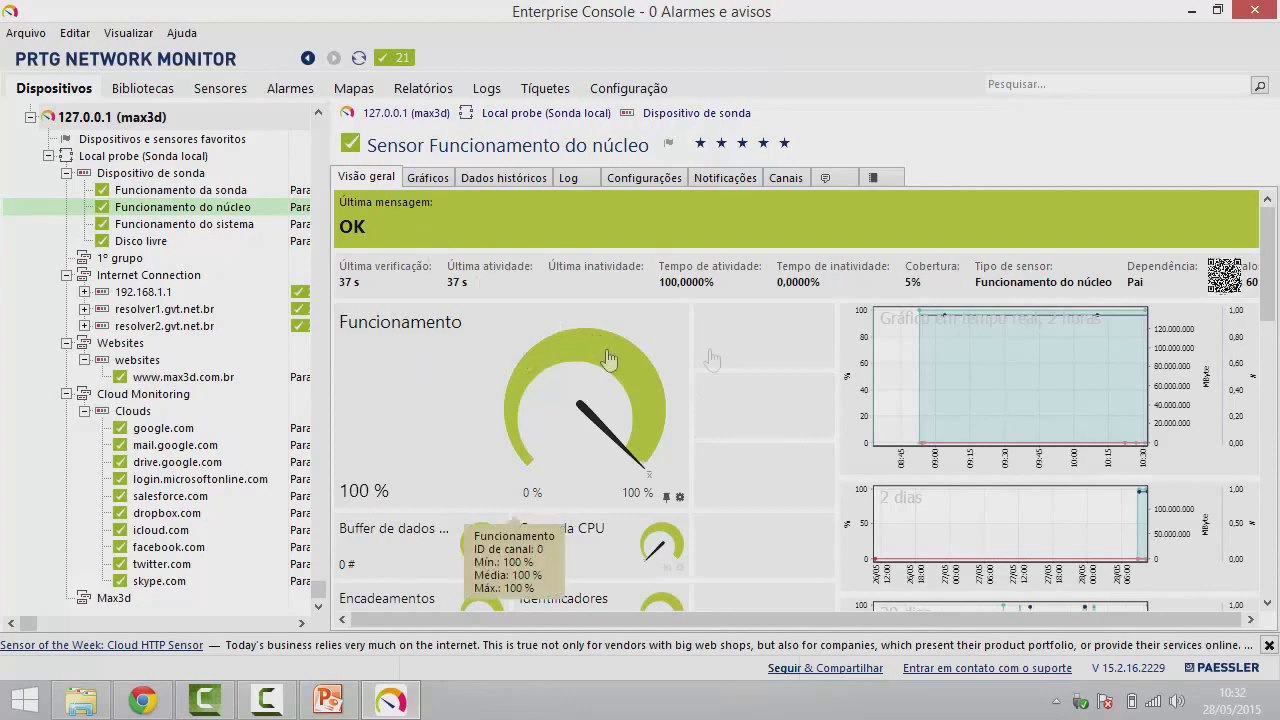
{"action": "left_click_drag", "start_coordinate": [1265, 238], "coordinate": [1265, 287]}
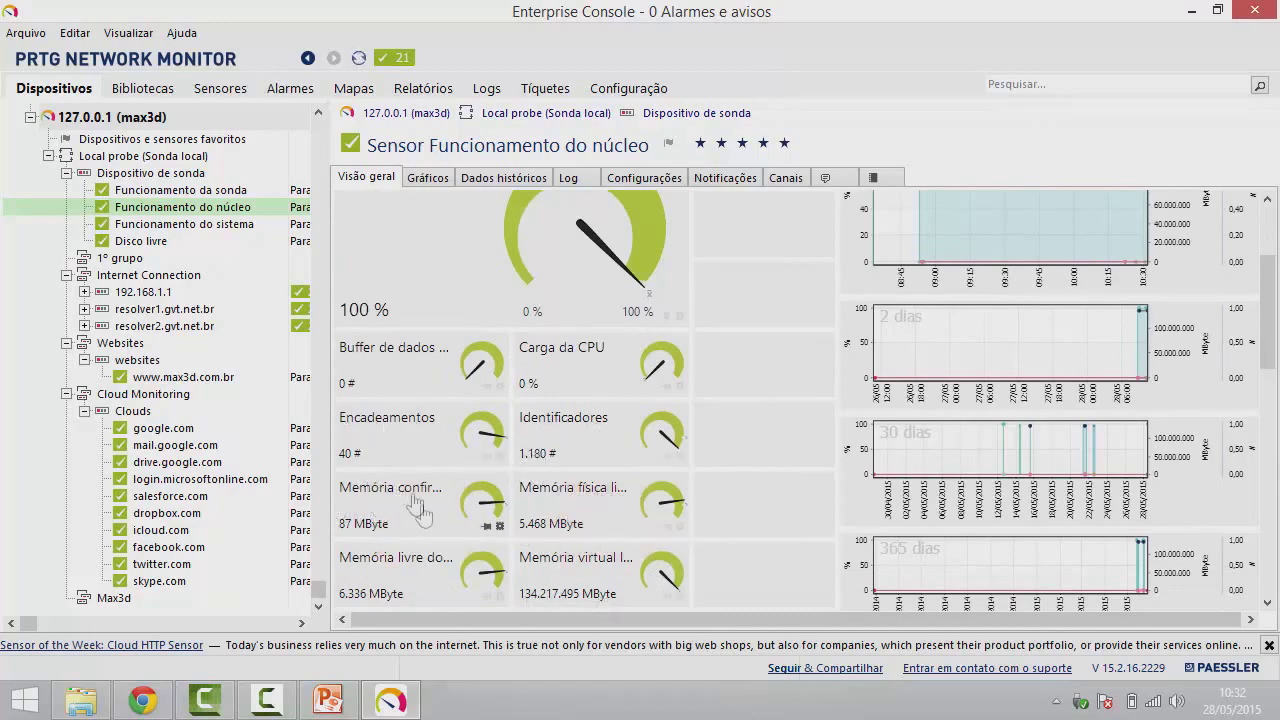
{"action": "left_click_drag", "start_coordinate": [1267, 310], "coordinate": [1277, 244]}
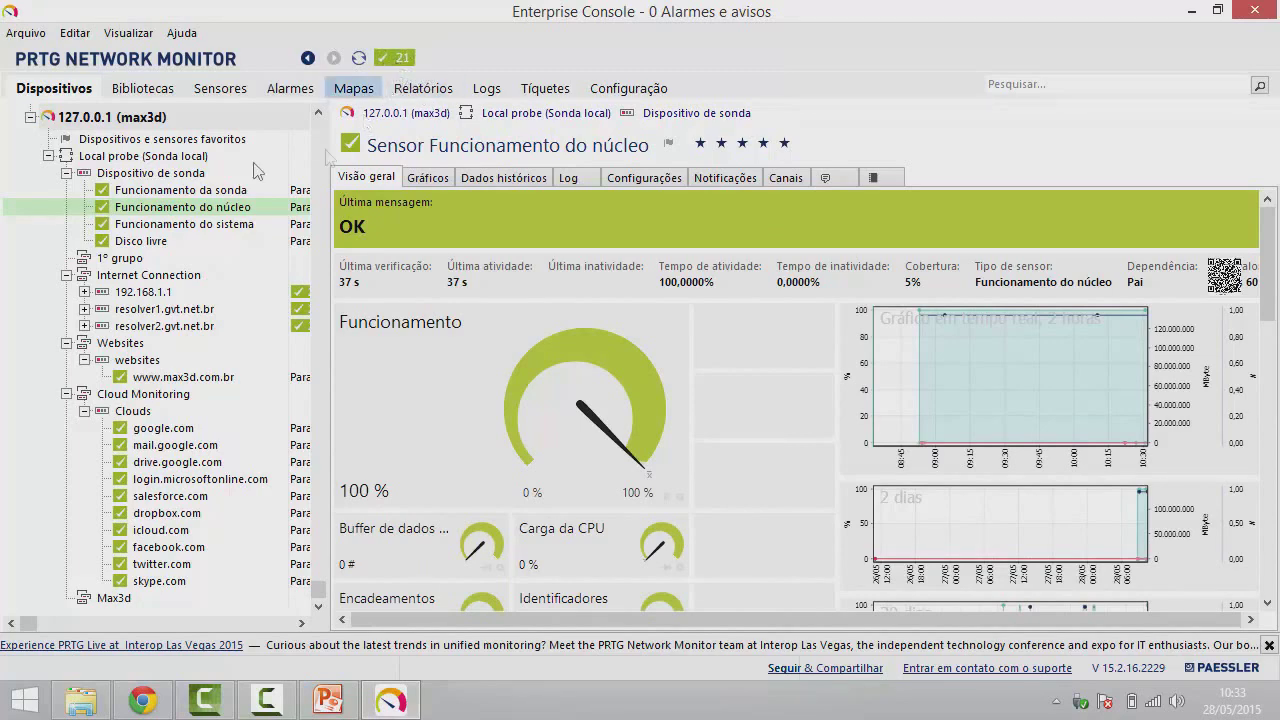
Step: Select the Dispositivo de sonda device and collapse it along with the Internet Connection, Websites and Cloud Monitoring groups
{"action": "left_click", "coordinate": [66, 174]}
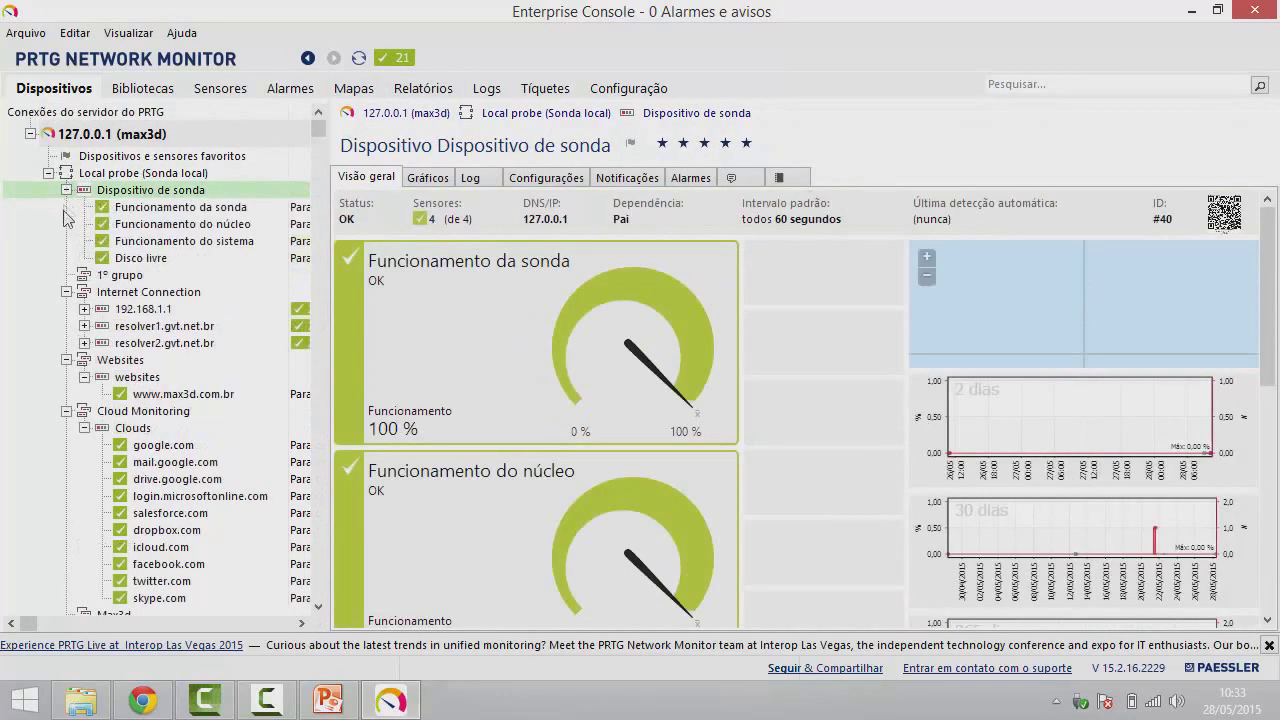
{"action": "left_click", "coordinate": [66, 190]}
{"action": "left_click", "coordinate": [66, 224]}
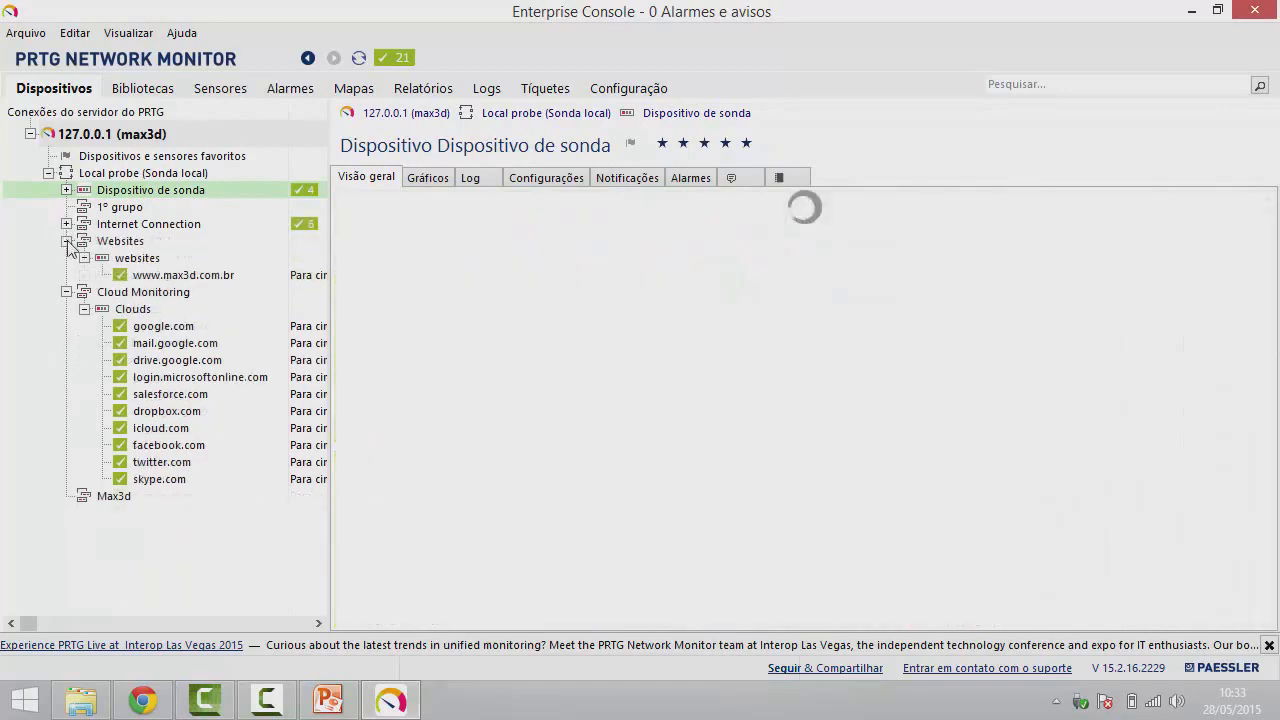
{"action": "left_click", "coordinate": [66, 241]}
{"action": "left_click", "coordinate": [66, 258]}
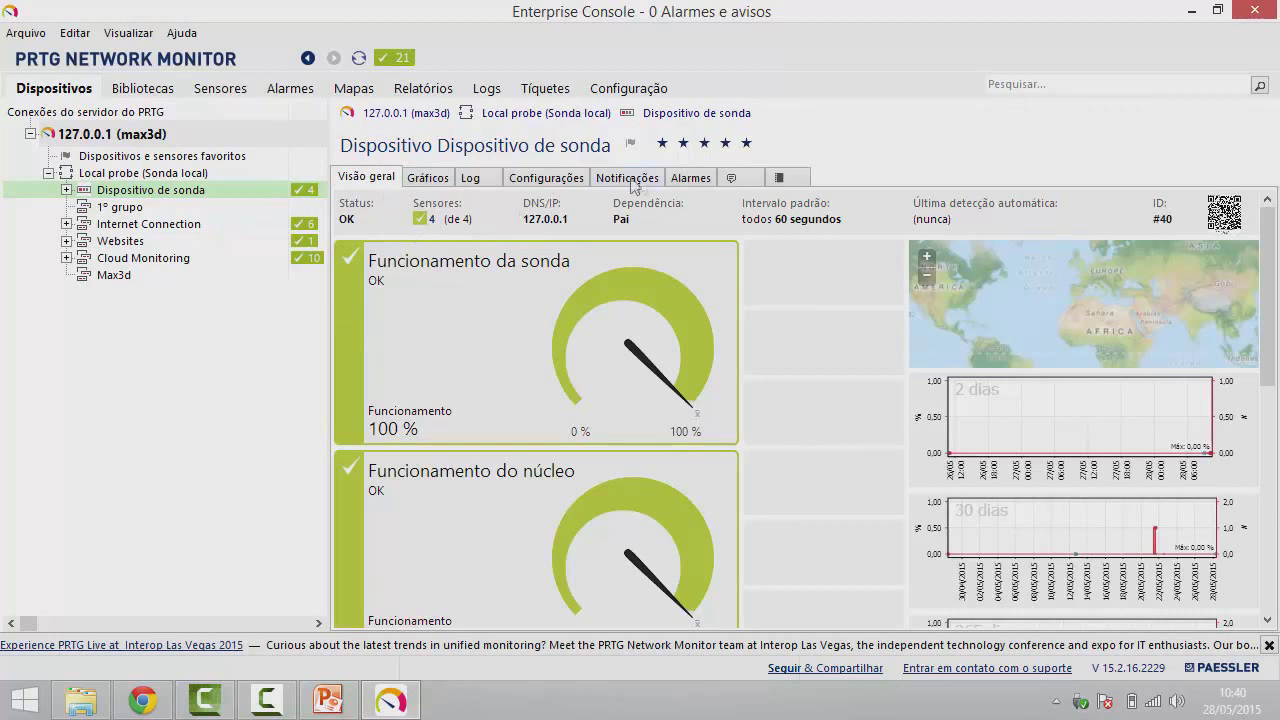
Step: Turn off the computer's Wi-Fi in the Windows network settings and close the network pane
{"action": "left_click", "coordinate": [1156, 710]}
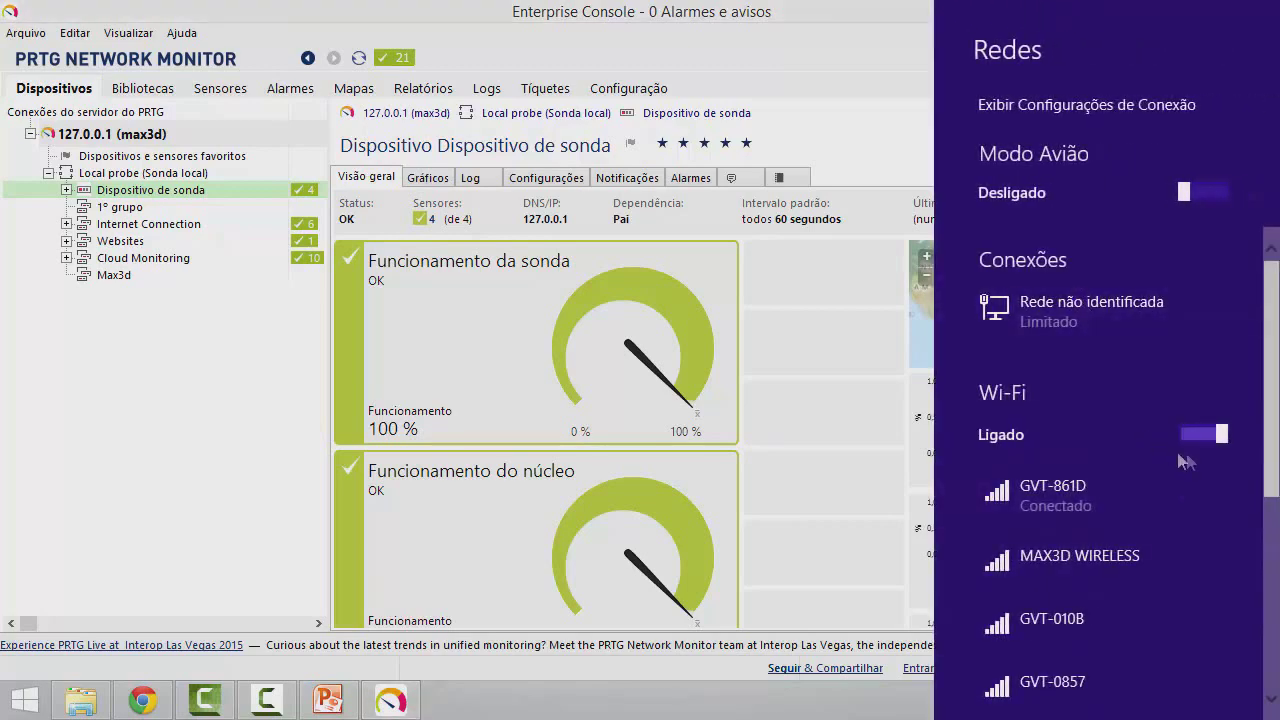
{"action": "left_click", "coordinate": [1207, 434]}
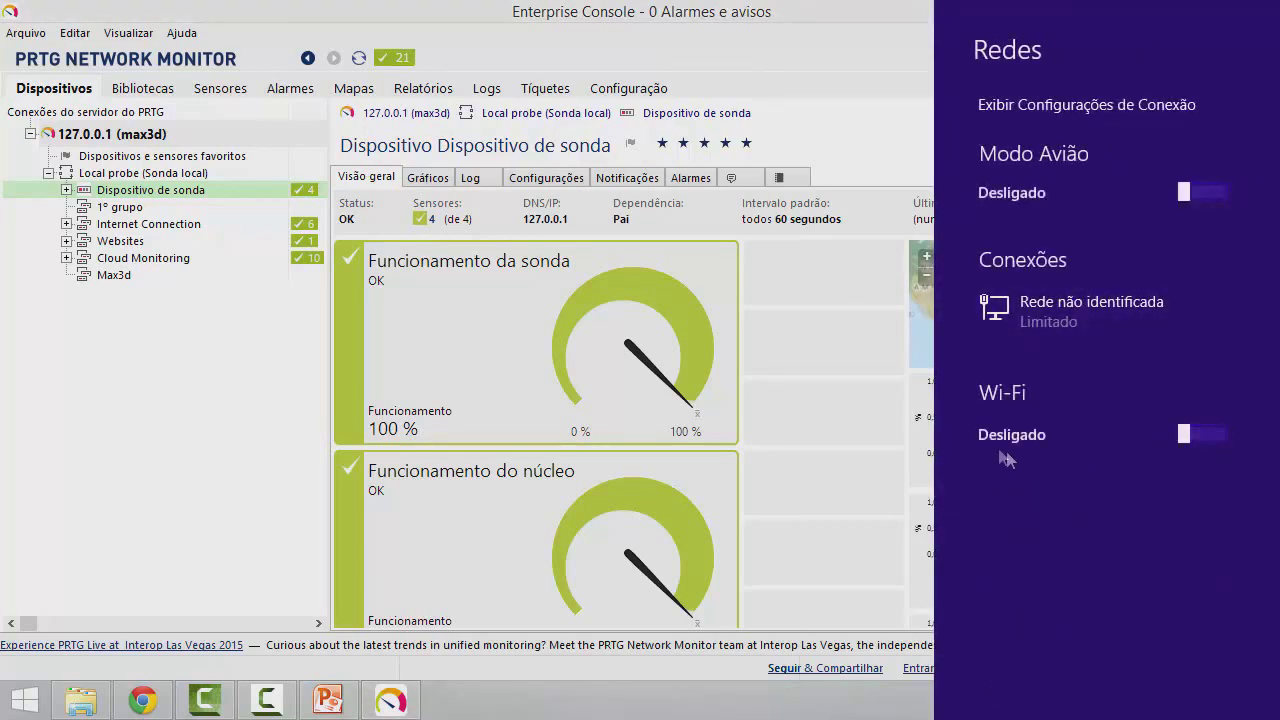
{"action": "left_click", "coordinate": [890, 165]}
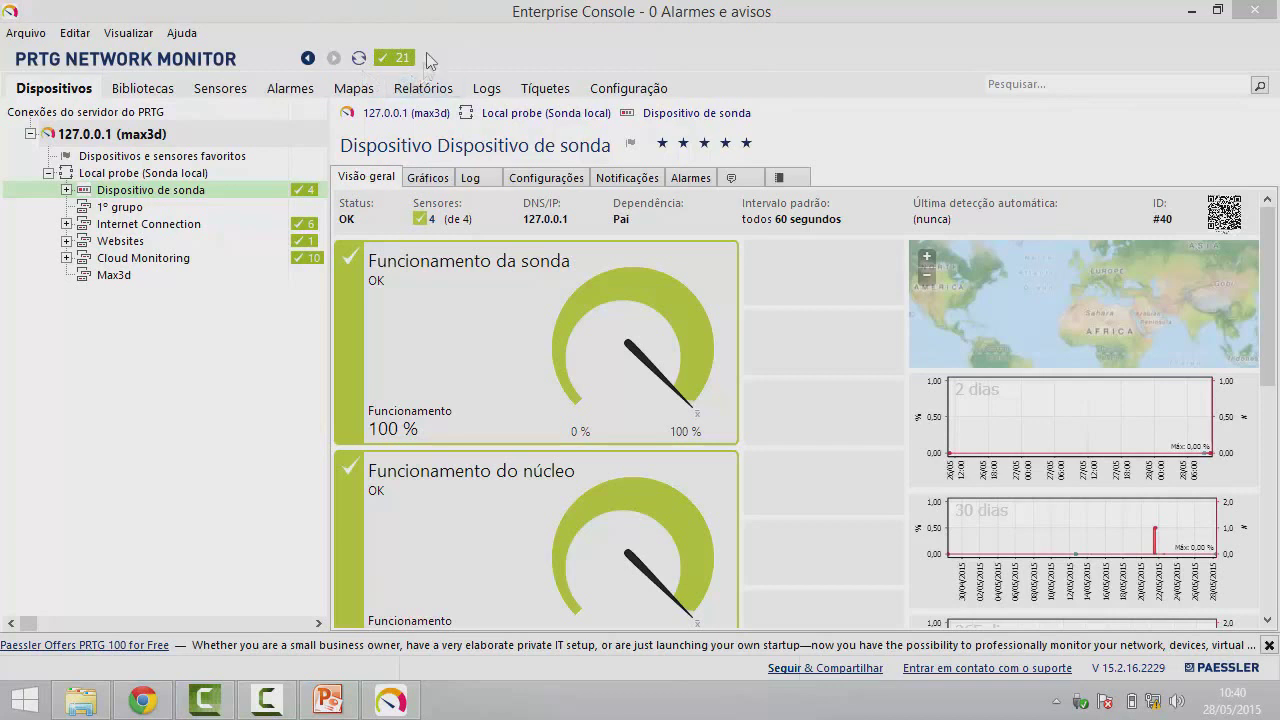
Step: Refresh the sensor status repeatedly, review the alarm summary window and dismiss it
{"action": "left_click", "coordinate": [358, 62]}
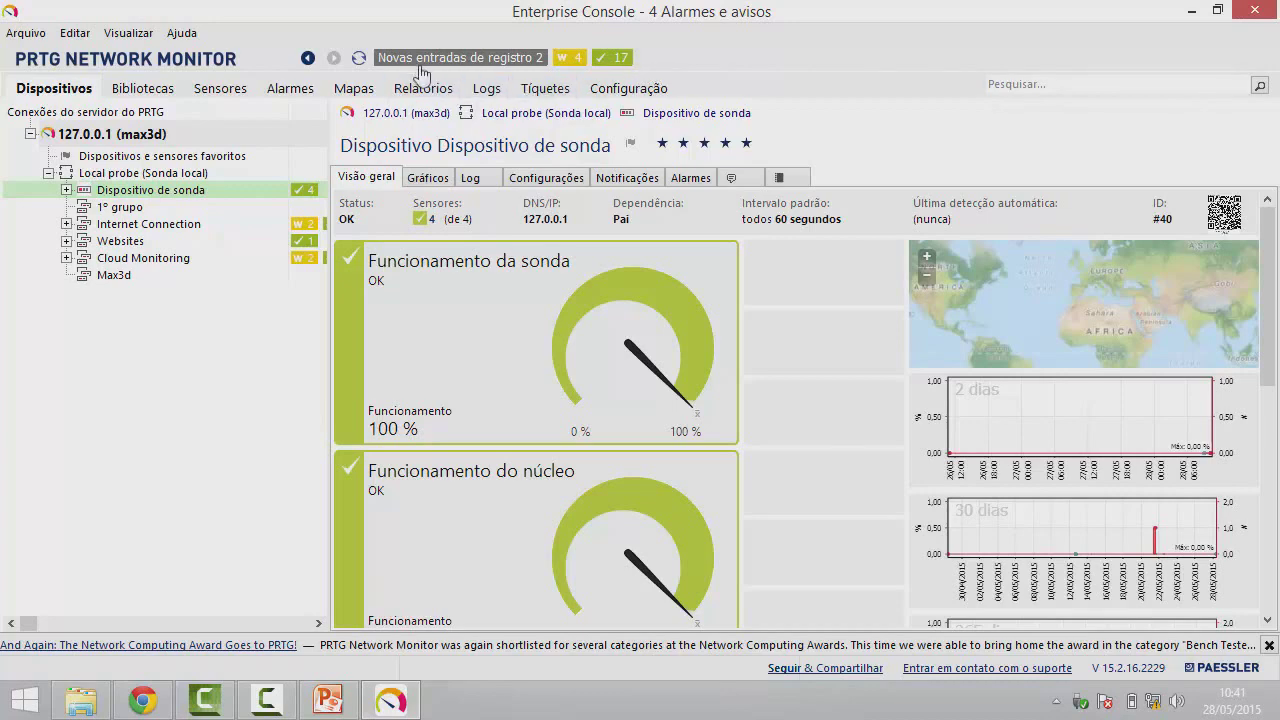
{"action": "left_click", "coordinate": [359, 60]}
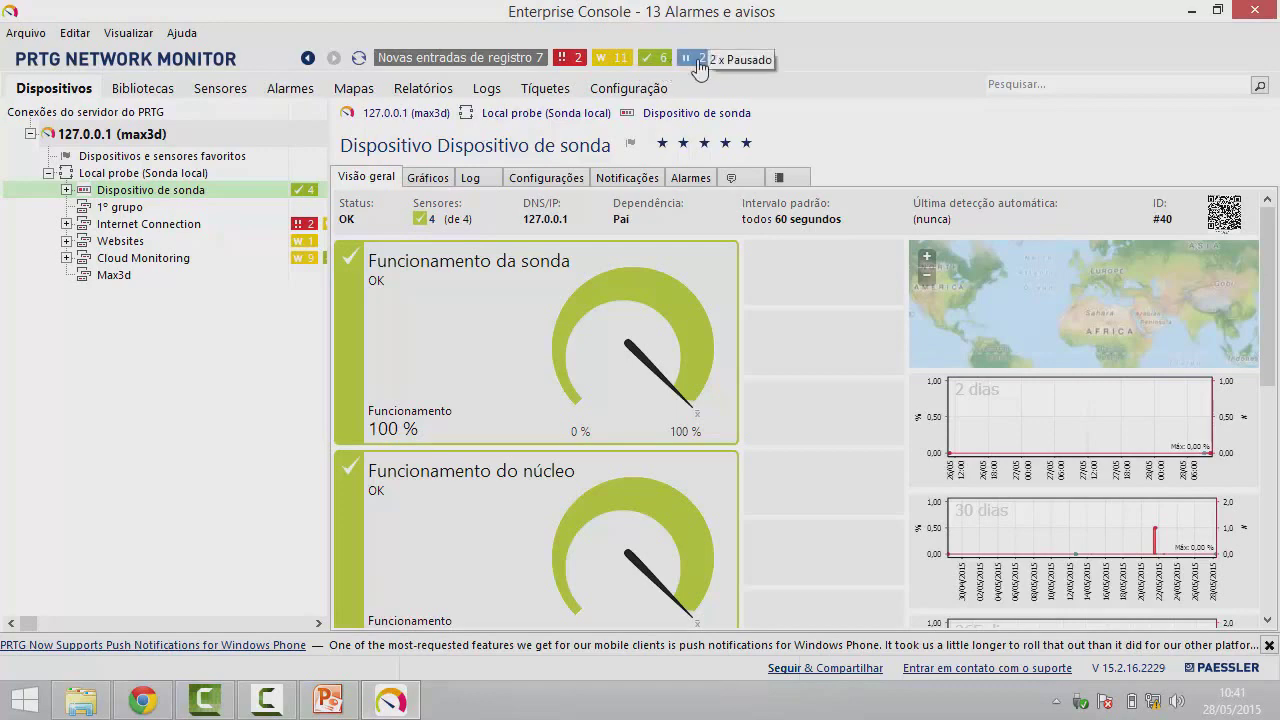
{"action": "left_click", "coordinate": [360, 59]}
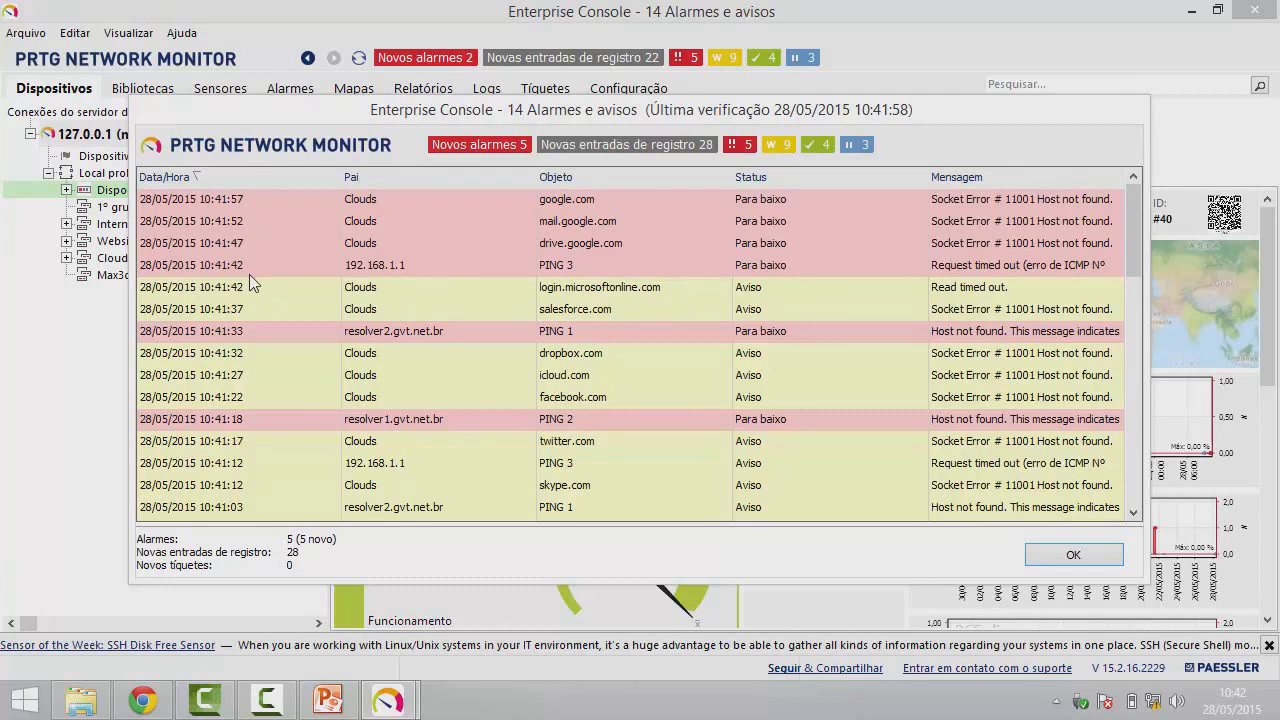
{"action": "left_click", "coordinate": [1068, 556]}
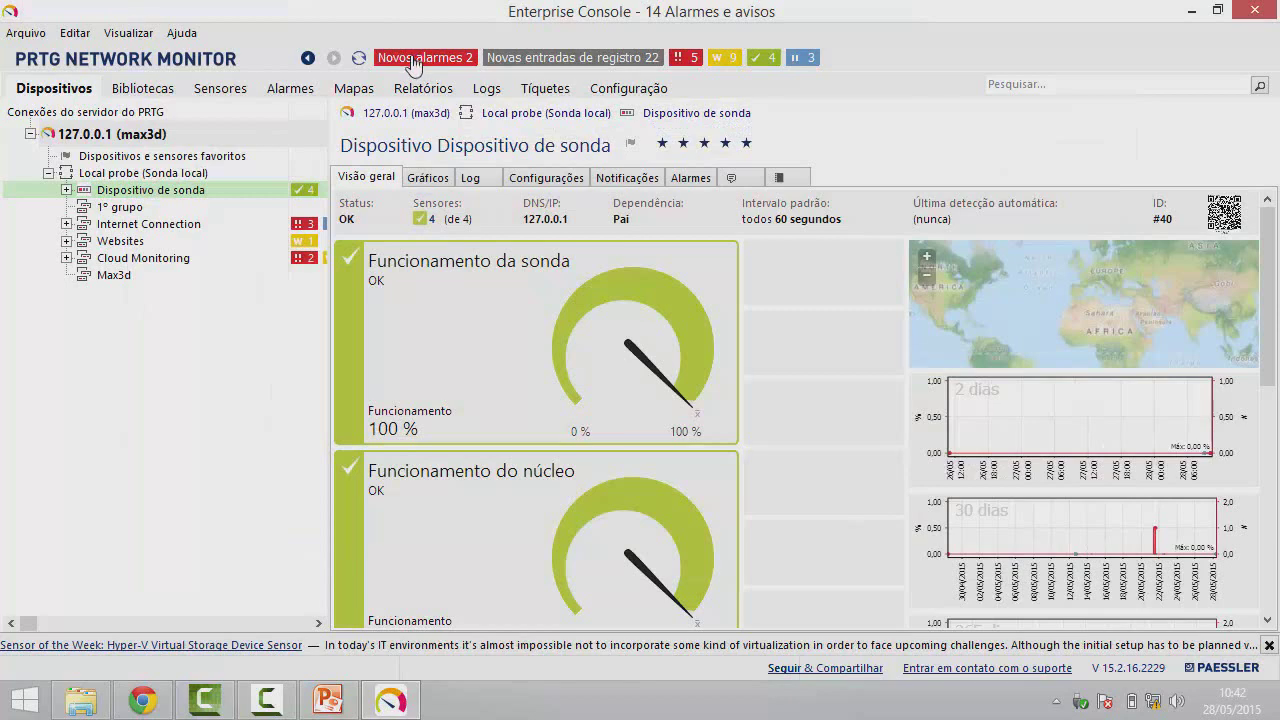
Step: List the sensors with status Pausado and try to resume the DNS 1 sensor of resolver2.gvt.net.br
{"action": "left_click", "coordinate": [415, 62]}
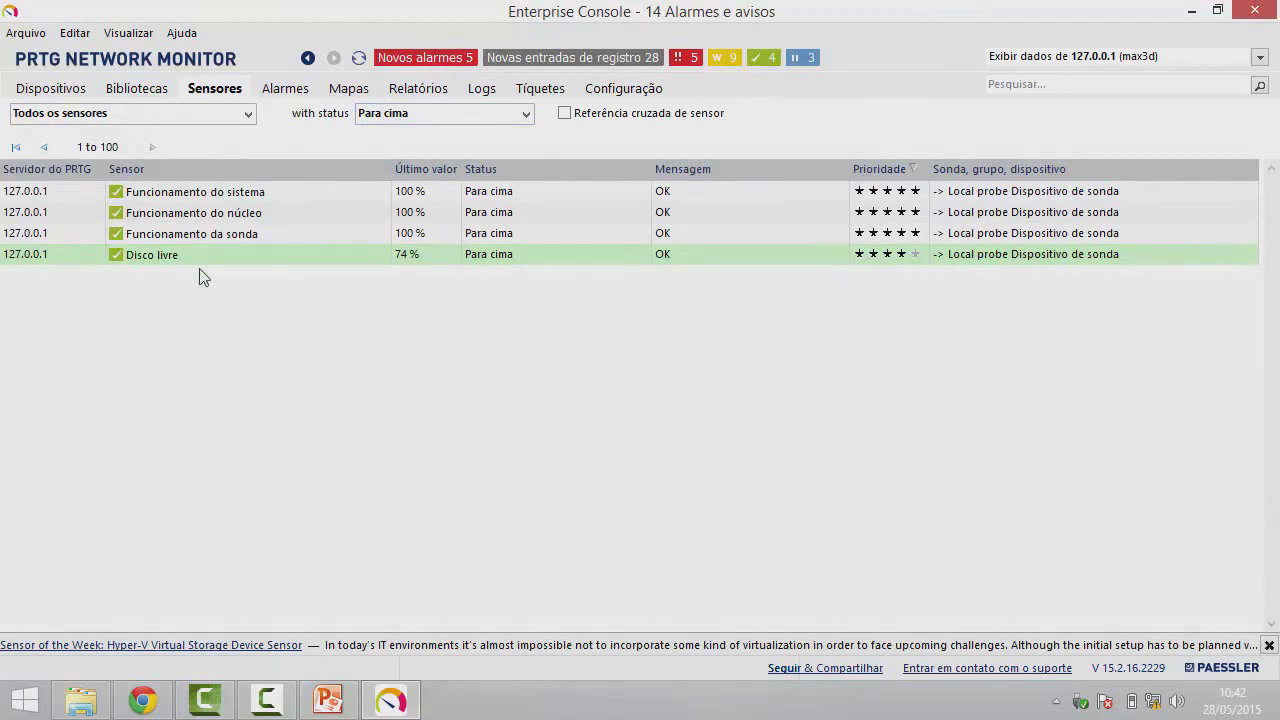
{"action": "left_click", "coordinate": [797, 60]}
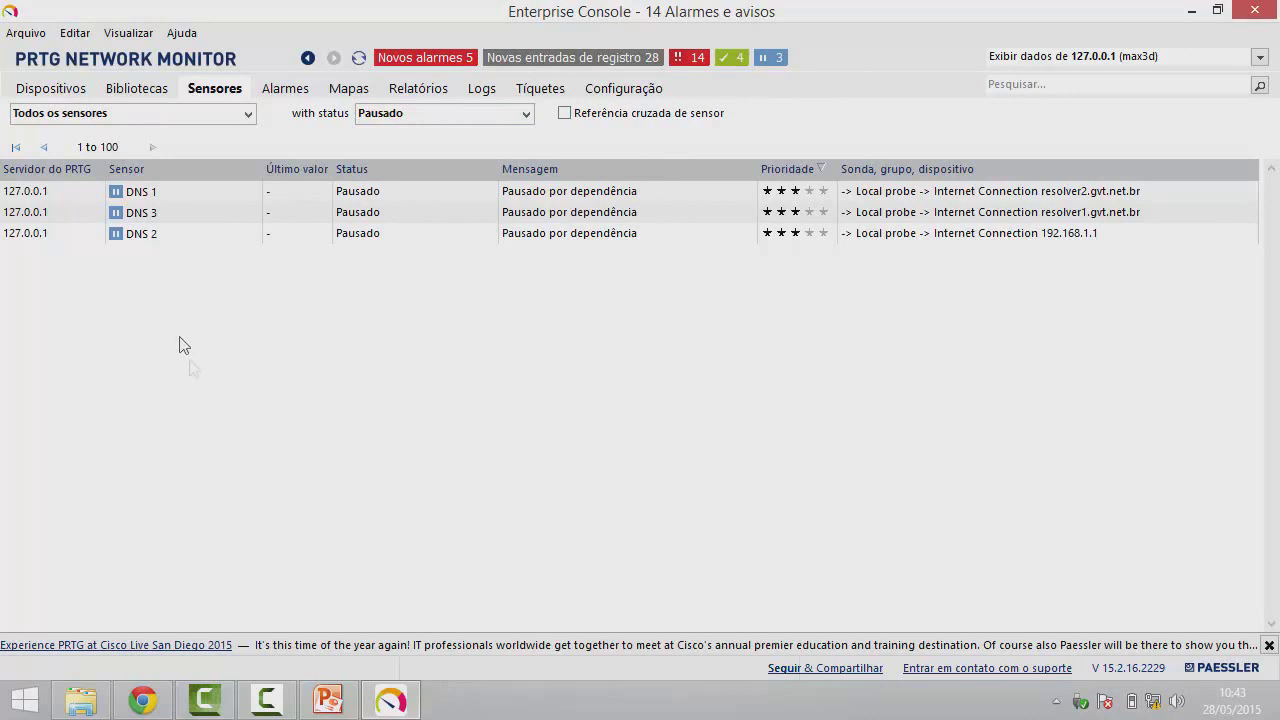
{"action": "right_click", "coordinate": [142, 197]}
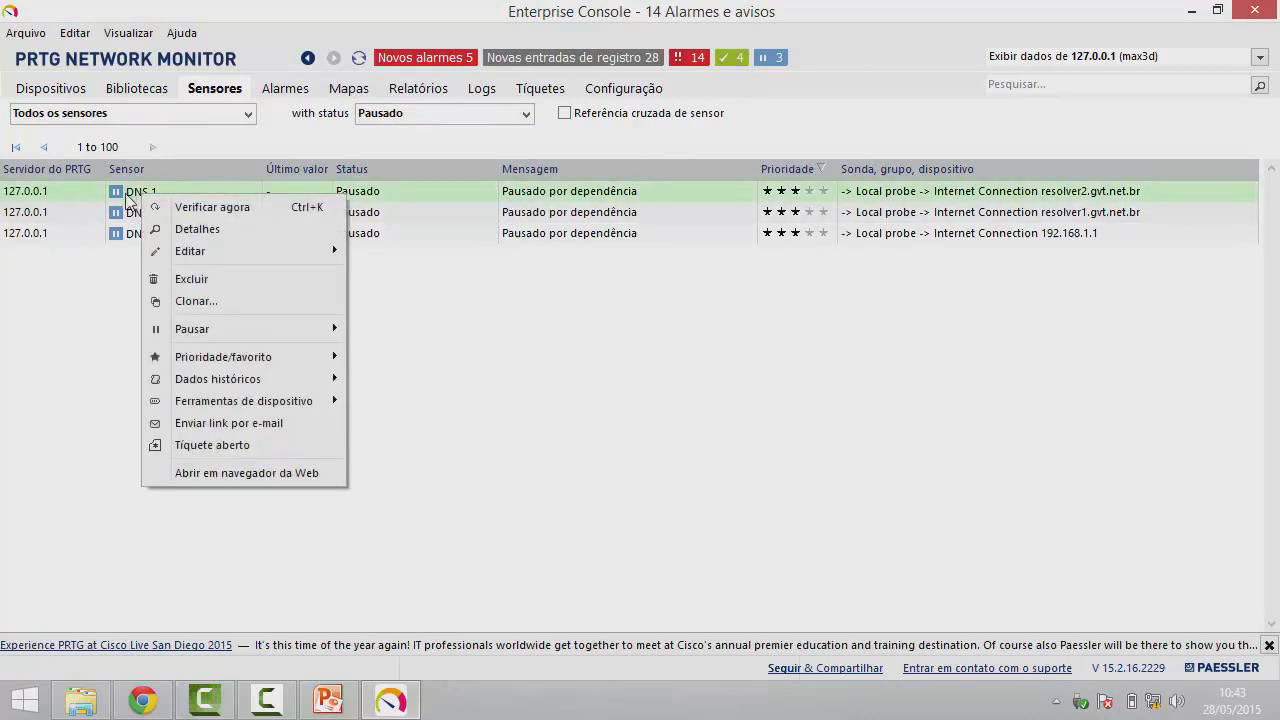
{"action": "right_click", "coordinate": [127, 196]}
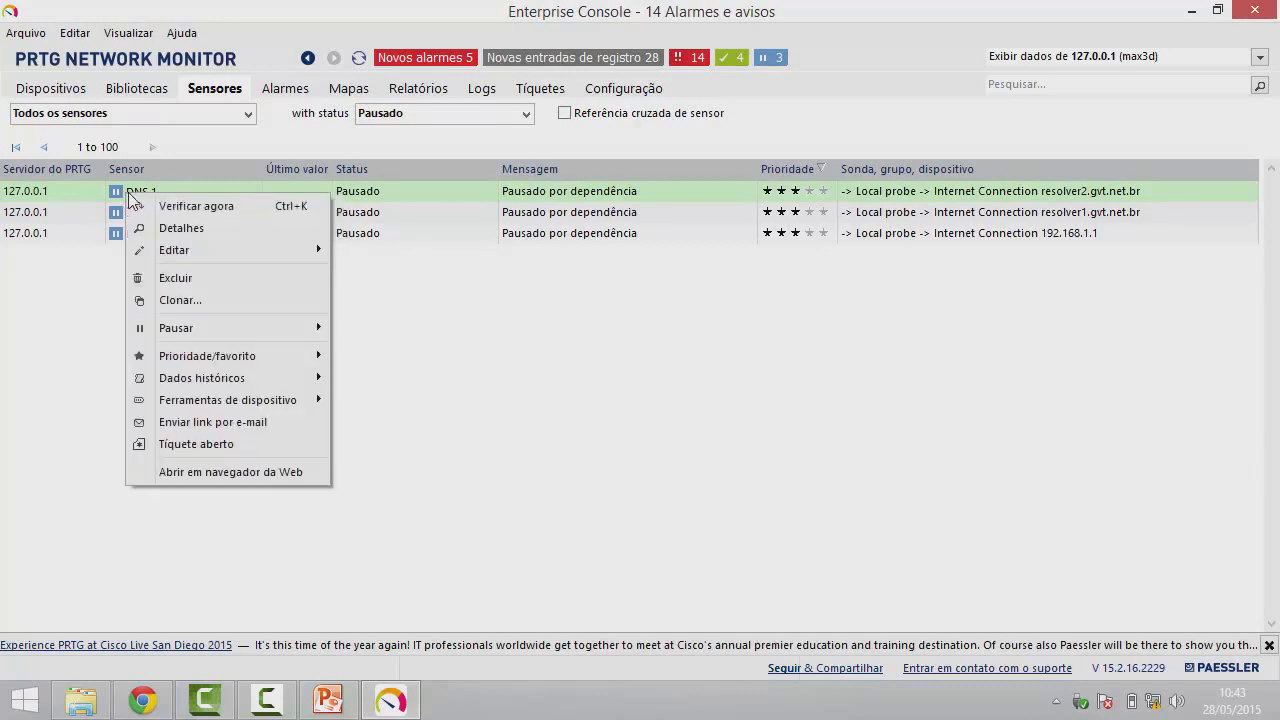
{"action": "mouse_move", "coordinate": [188, 334]}
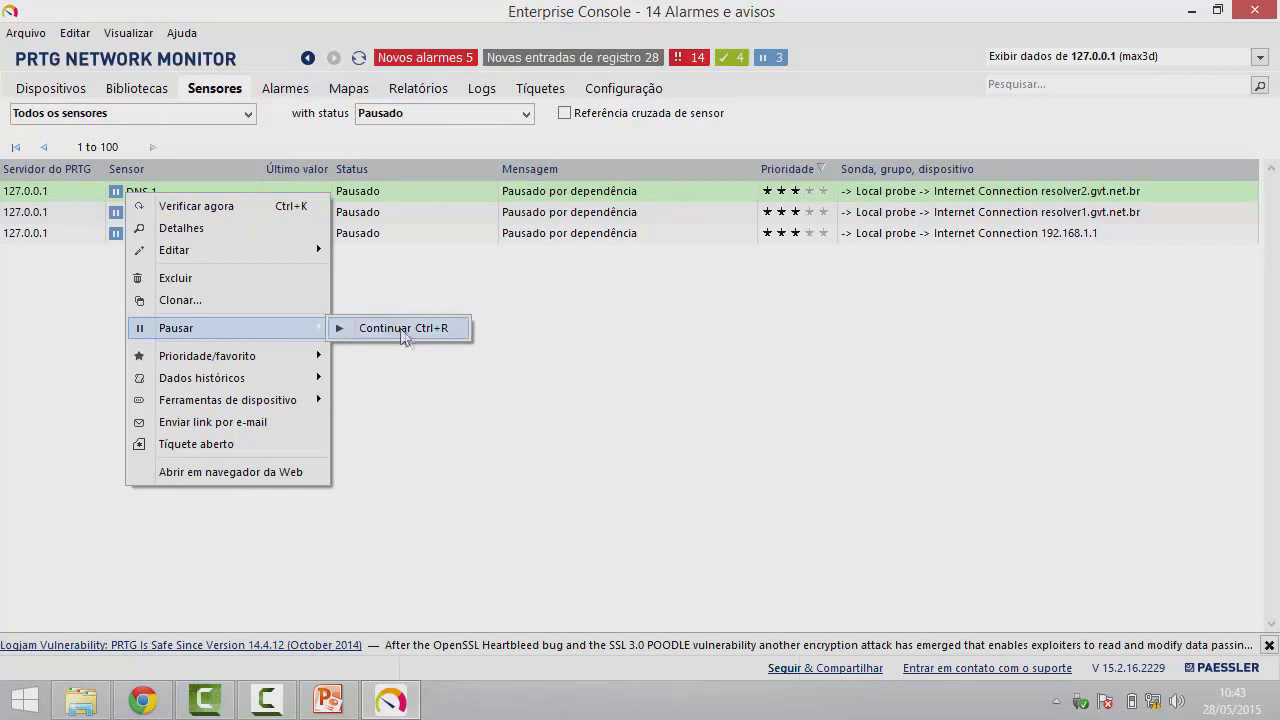
{"action": "left_click", "coordinate": [410, 330]}
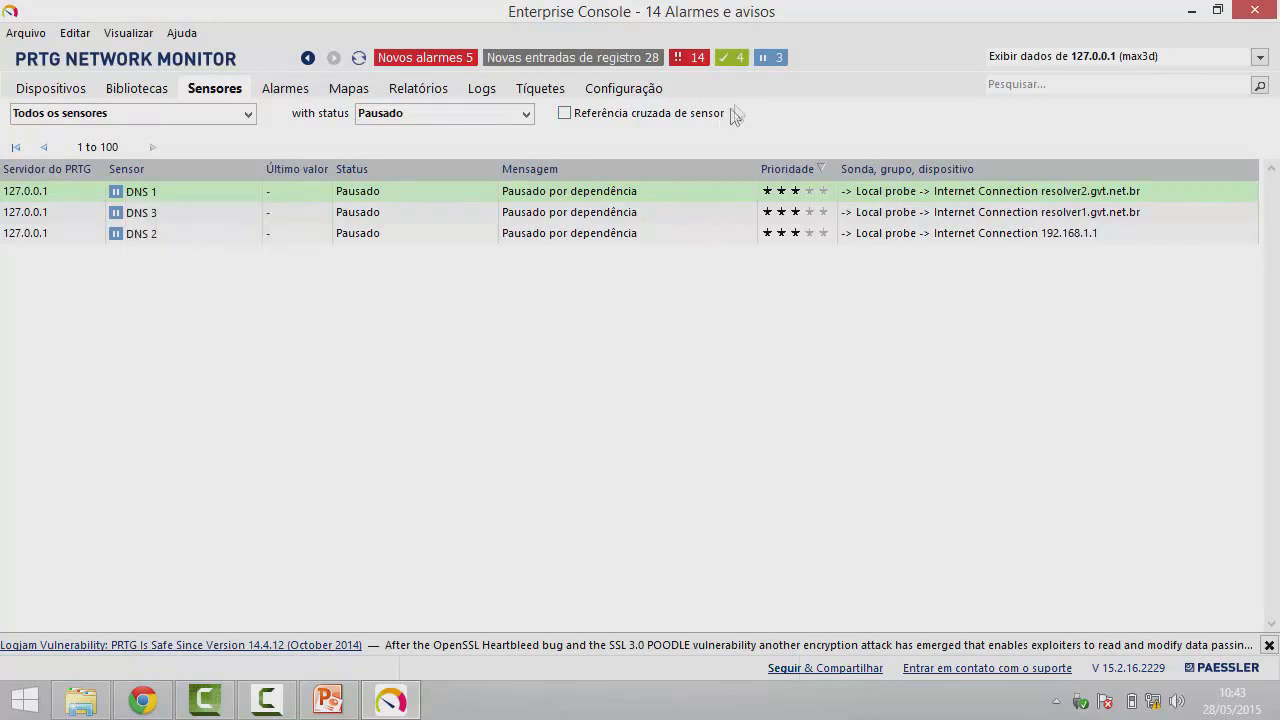
Step: List the sensors with status Para cima and review the pause options for Disco livre without applying one
{"action": "left_click", "coordinate": [724, 58]}
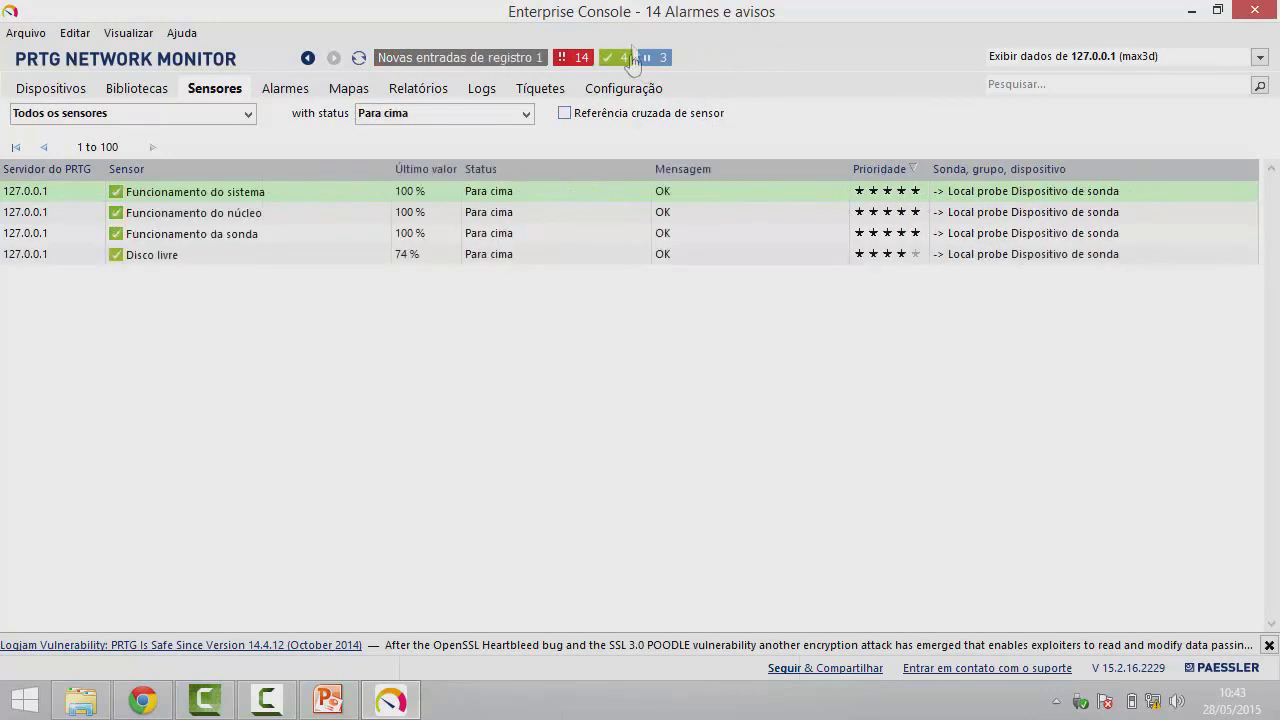
{"action": "left_click", "coordinate": [171, 250]}
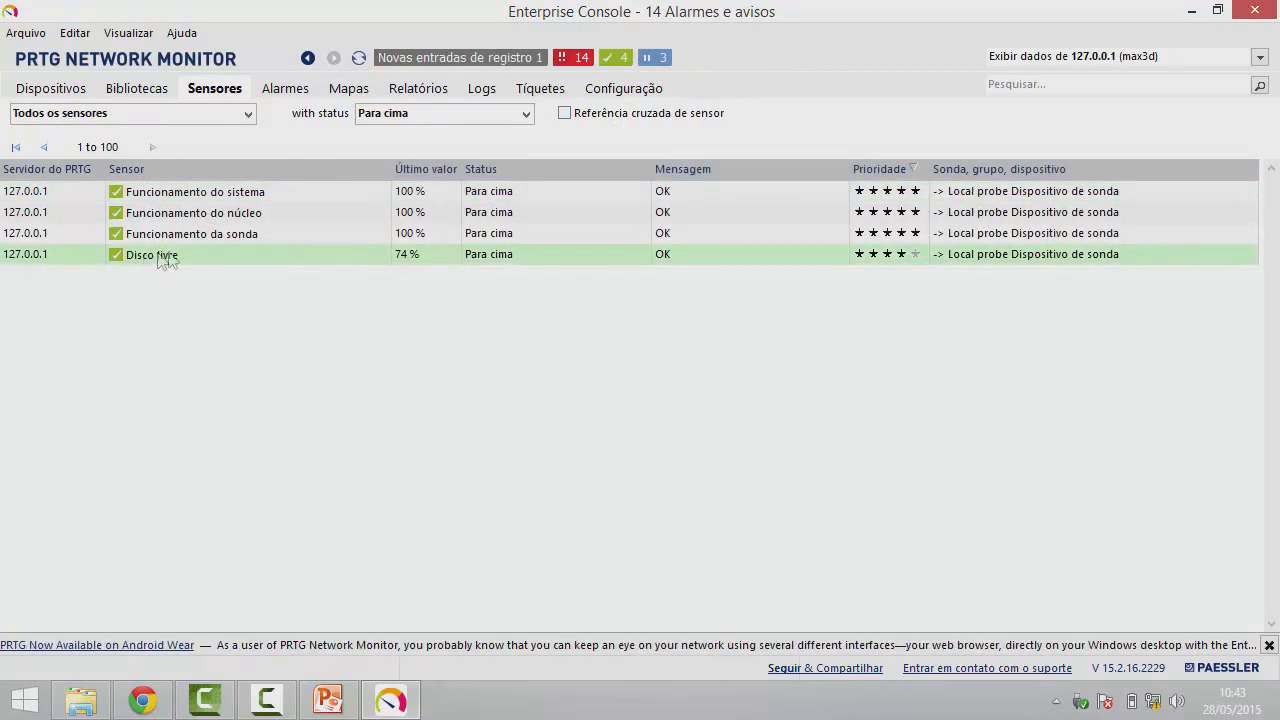
{"action": "right_click", "coordinate": [159, 256]}
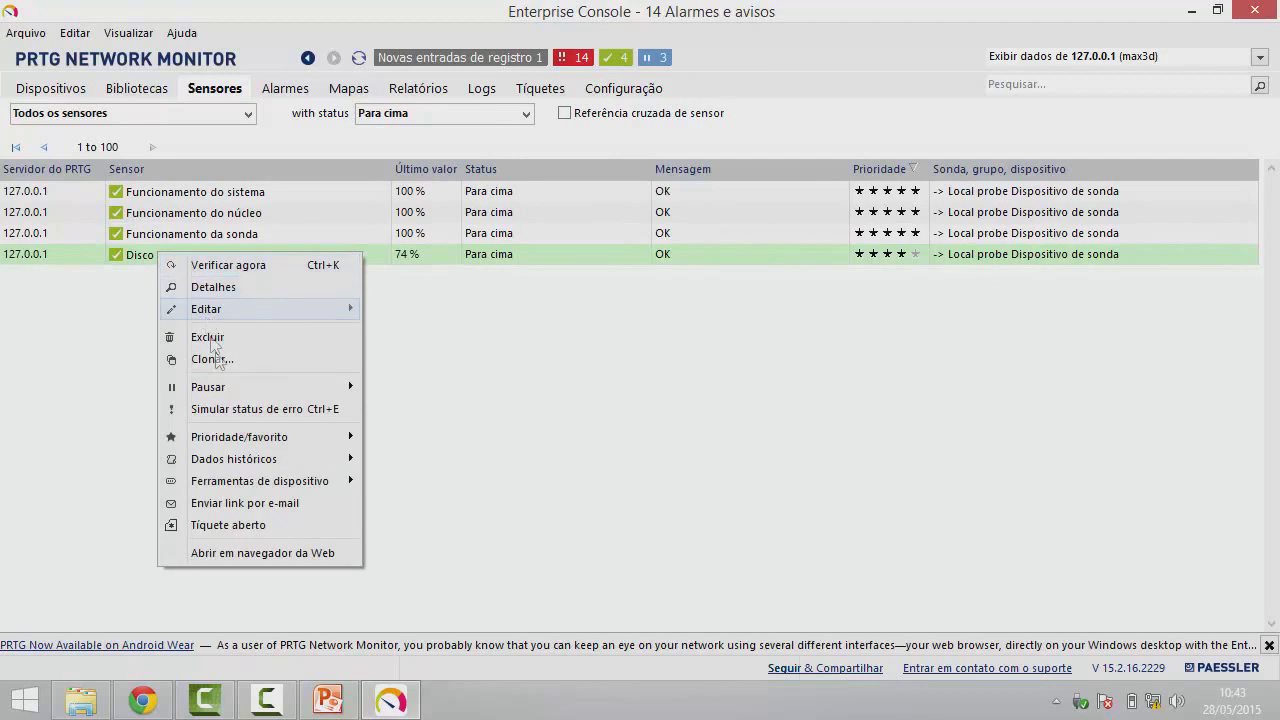
{"action": "mouse_move", "coordinate": [225, 388]}
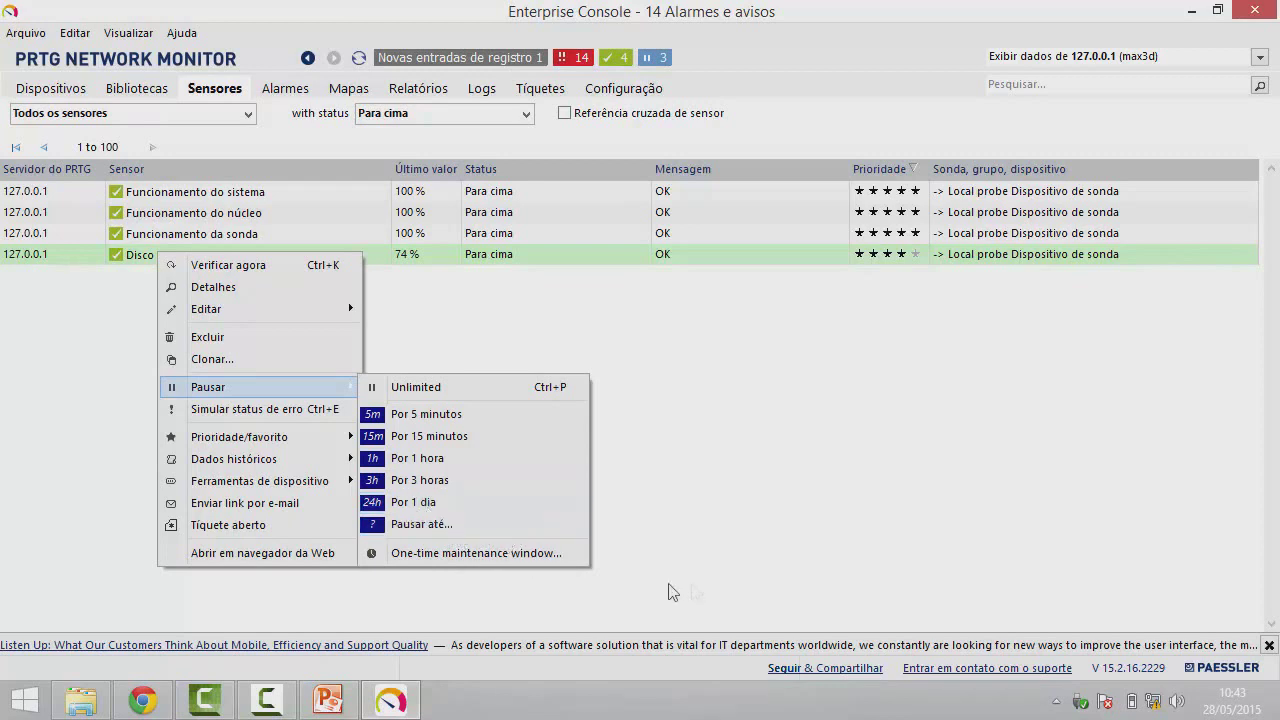
{"action": "left_click", "coordinate": [716, 548]}
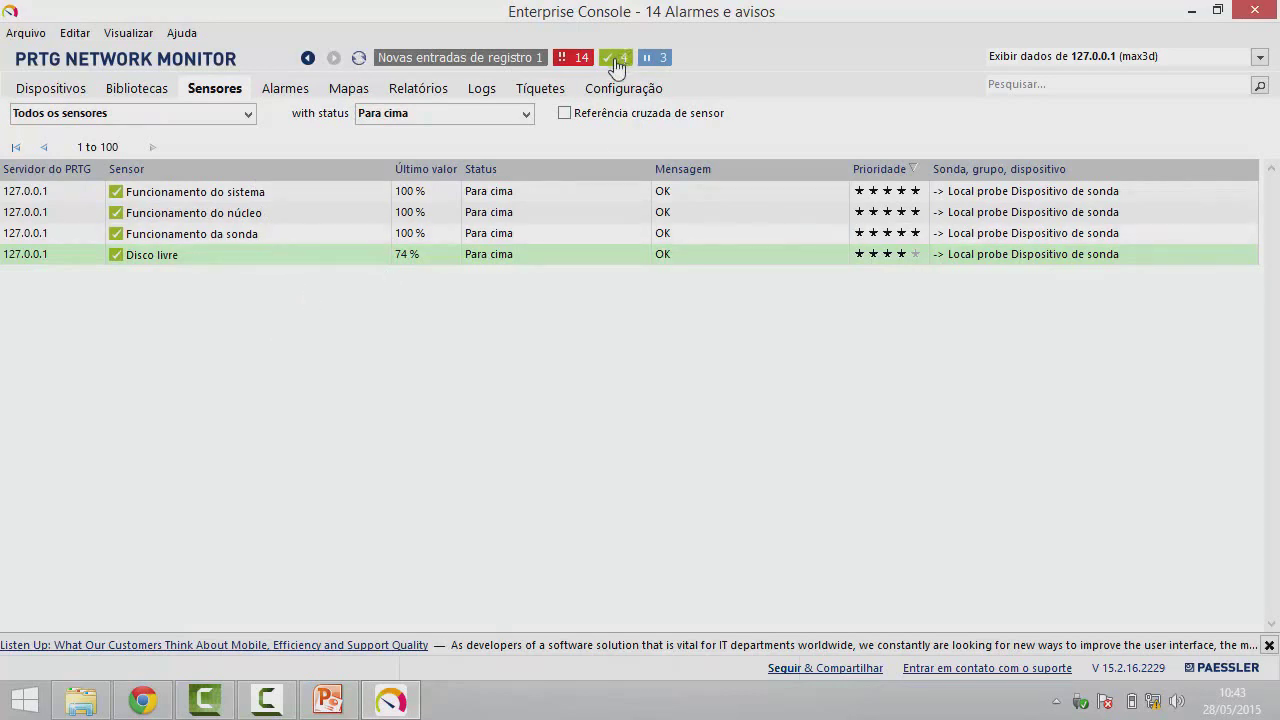
Step: Compare the sensors with status Para baixo and Para cima, and open the Funcionamento do sistema sensor's overview
{"action": "left_click", "coordinate": [580, 62]}
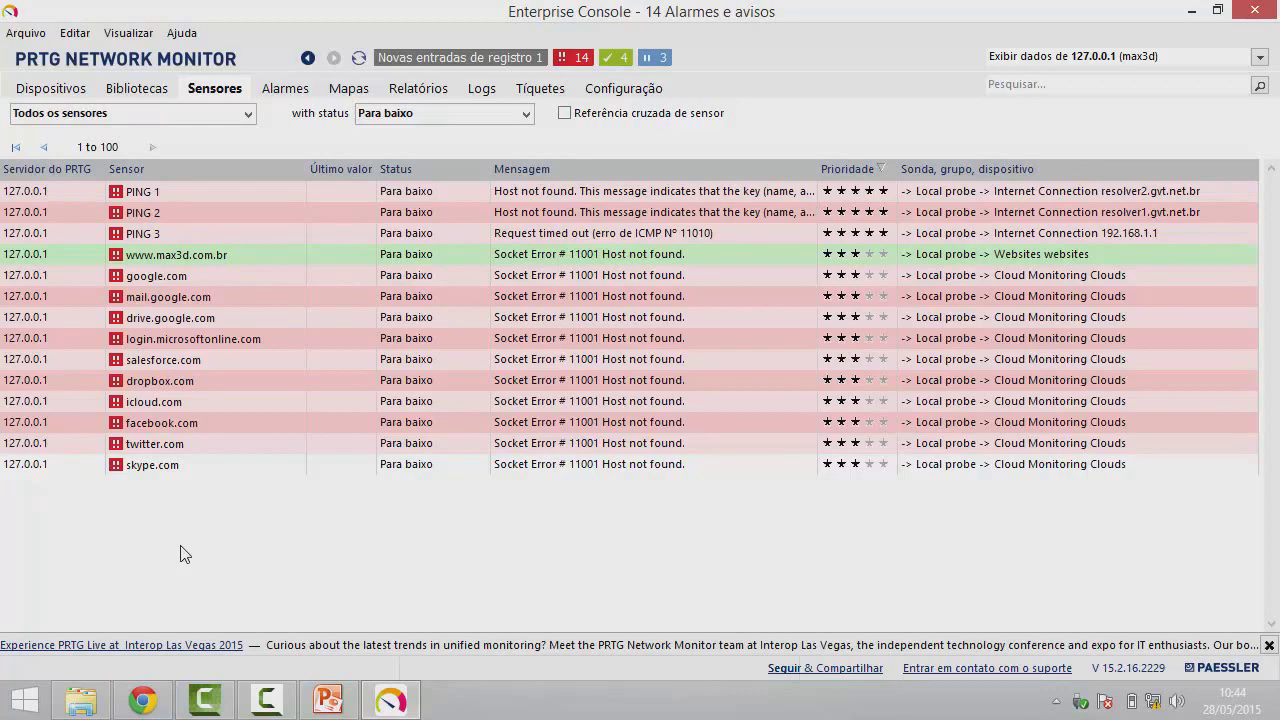
{"action": "left_click", "coordinate": [610, 57]}
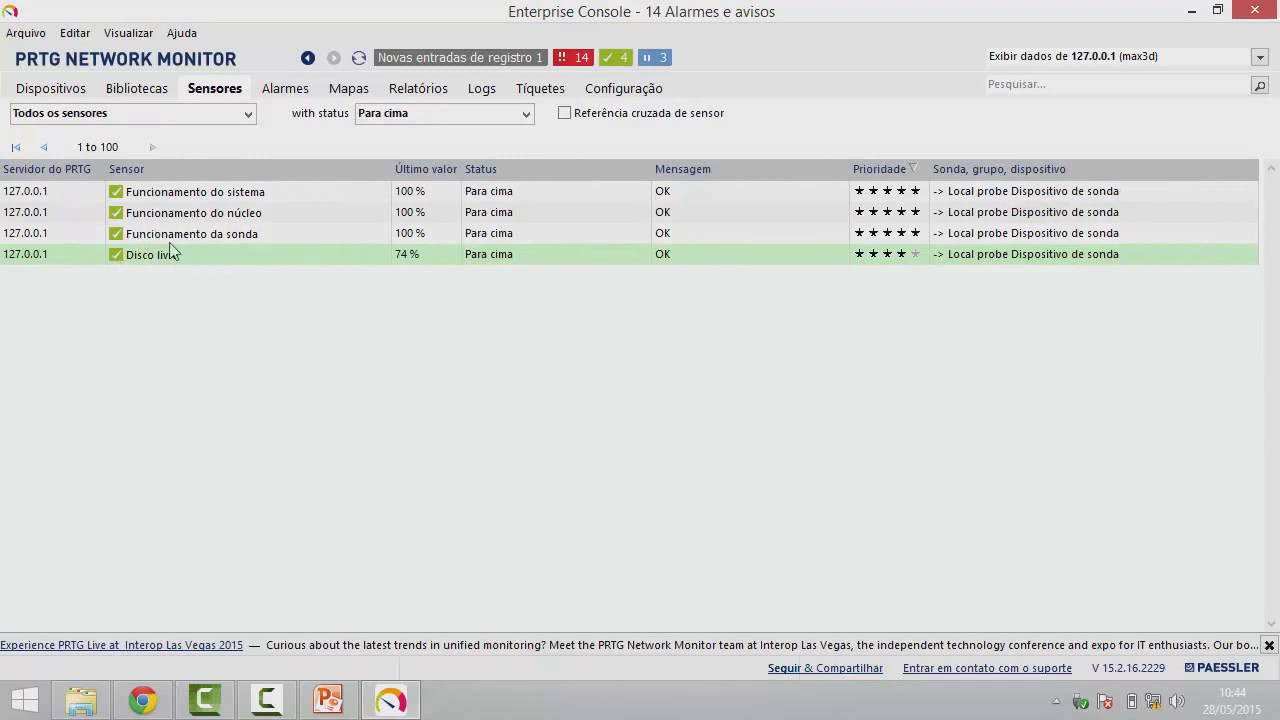
{"action": "left_click", "coordinate": [193, 194]}
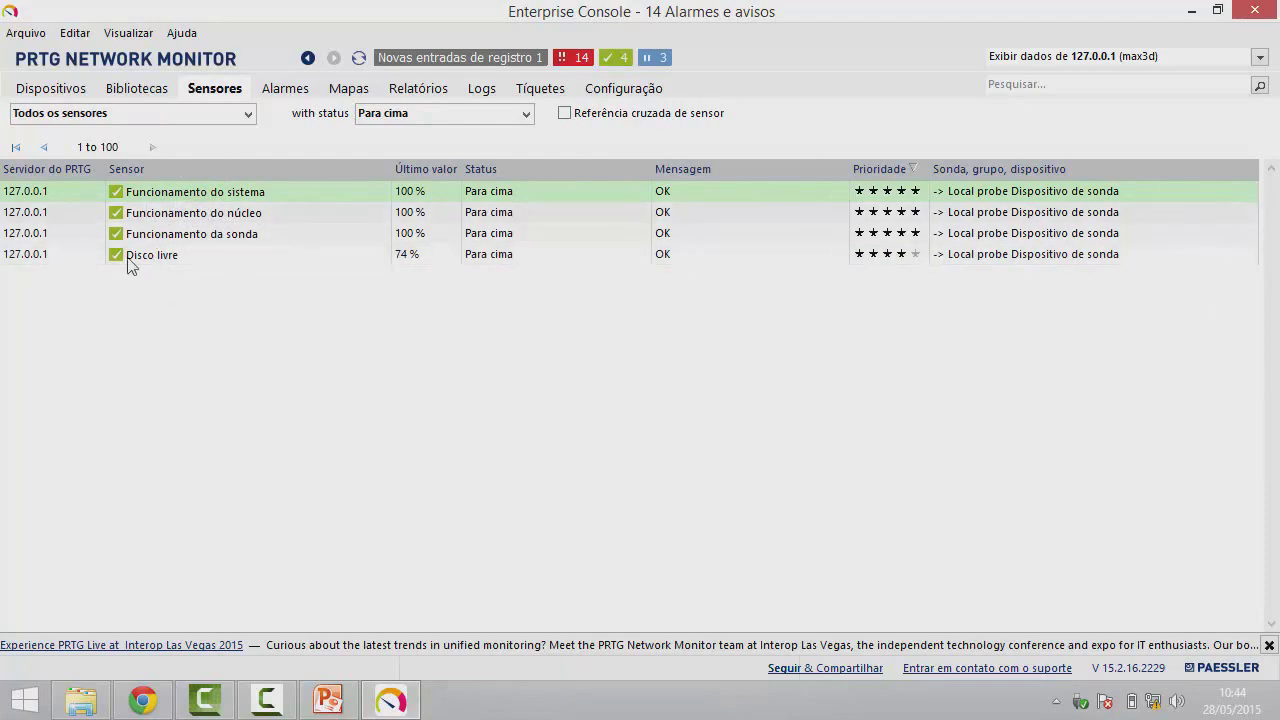
{"action": "double_click", "coordinate": [127, 192]}
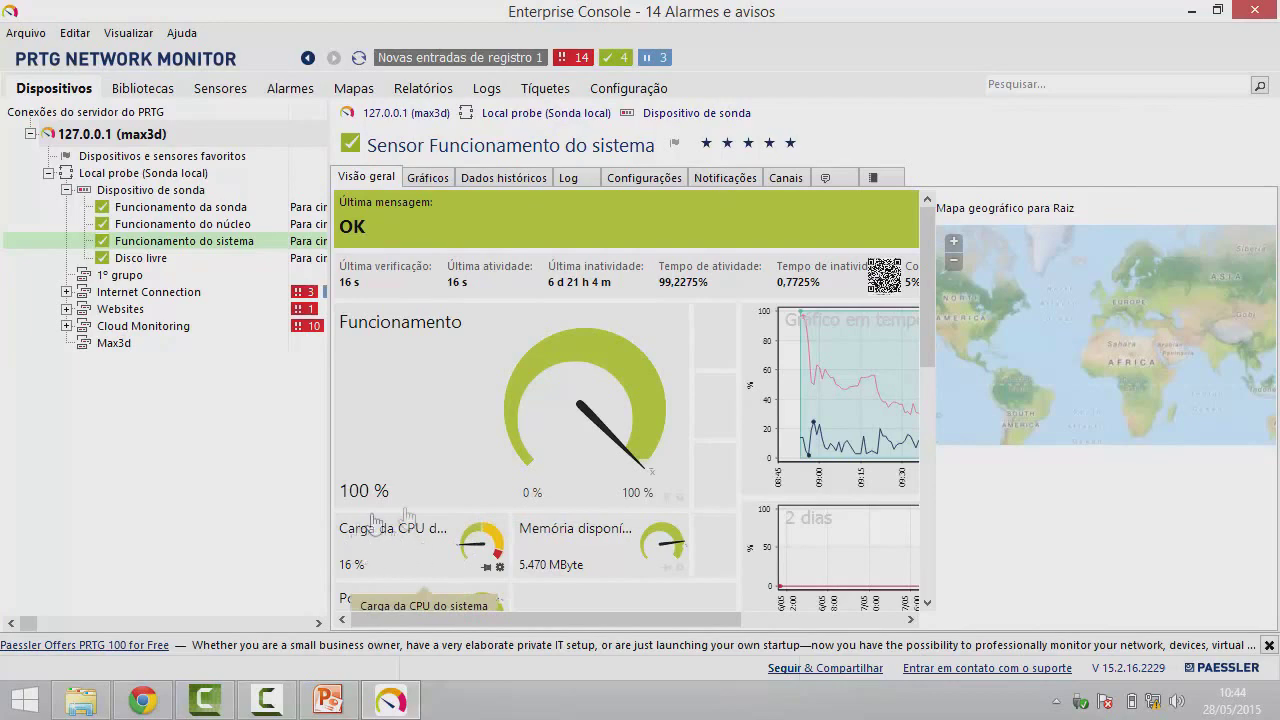
Step: Collapse the Dispositivo de sonda device and widen the device tree area so all group status badges fit
{"action": "left_click", "coordinate": [66, 190]}
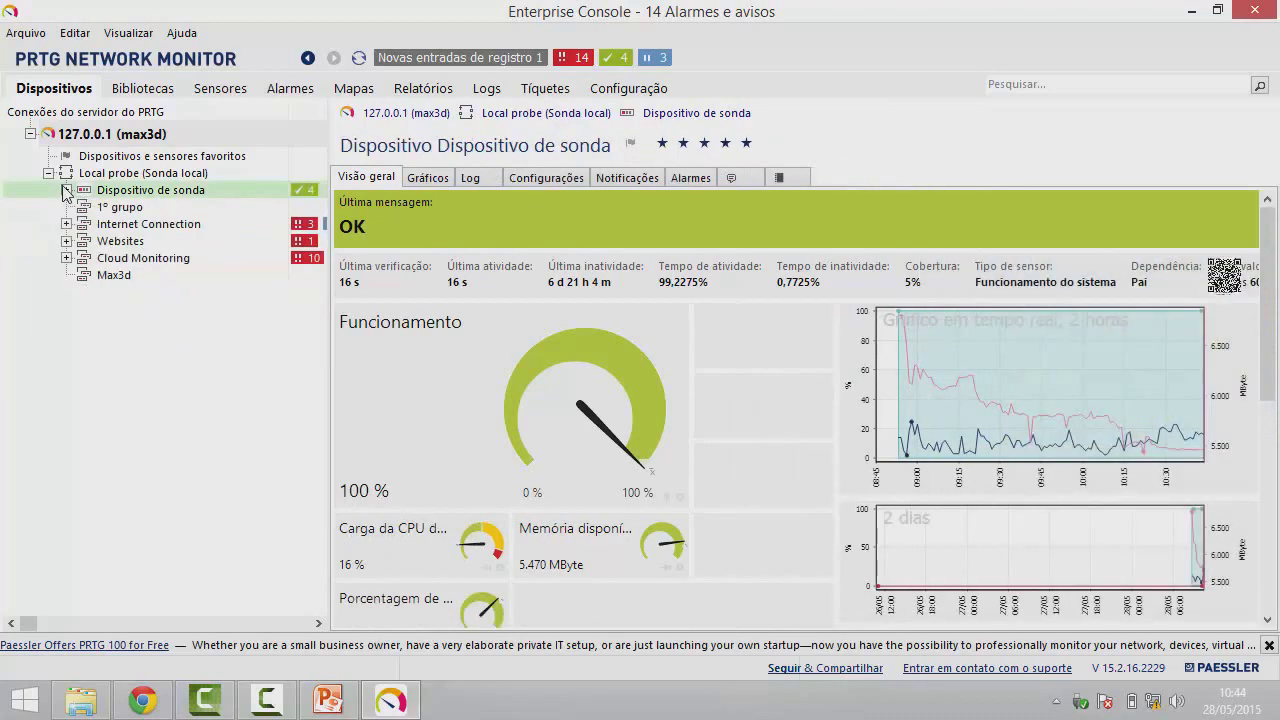
{"action": "left_click_drag", "start_coordinate": [437, 402], "coordinate": [438, 402]}
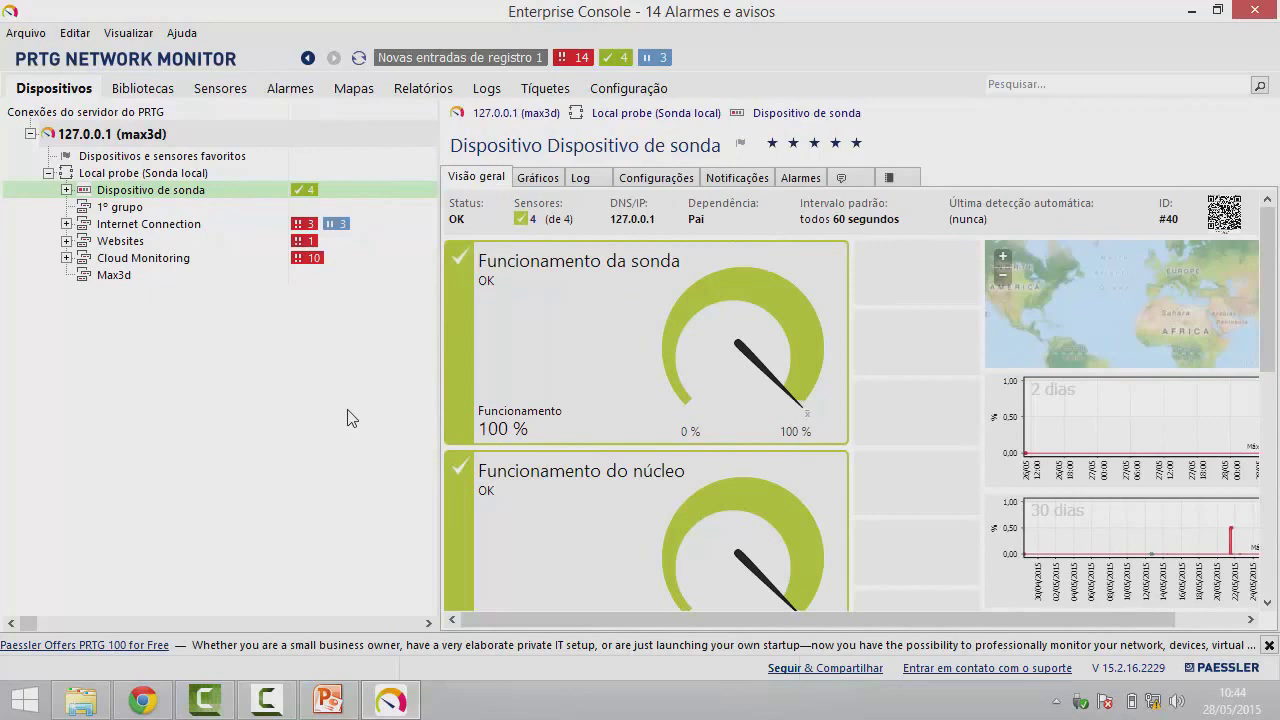
{"action": "left_click_drag", "start_coordinate": [438, 255], "coordinate": [389, 255]}
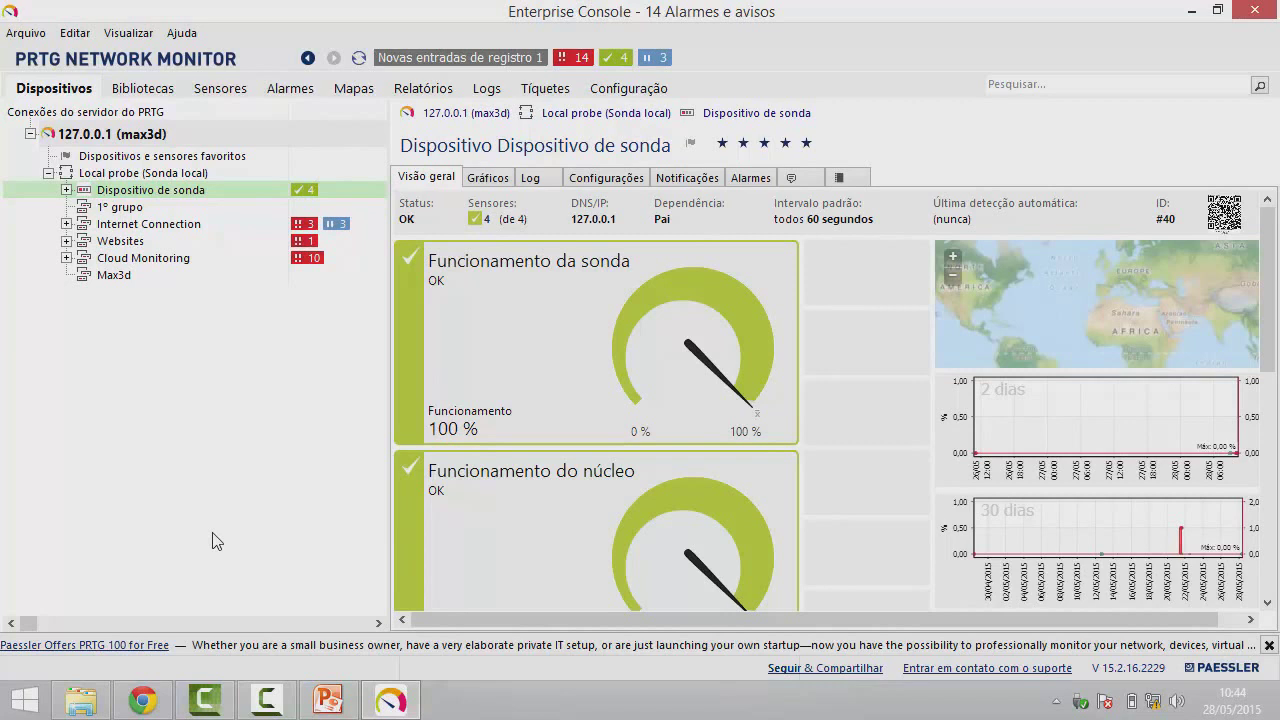
Step: Turn the computer's Wi-Fi back on in the Windows network settings and close the network pane
{"action": "left_click", "coordinate": [1155, 703]}
{"action": "left_click", "coordinate": [1204, 438]}
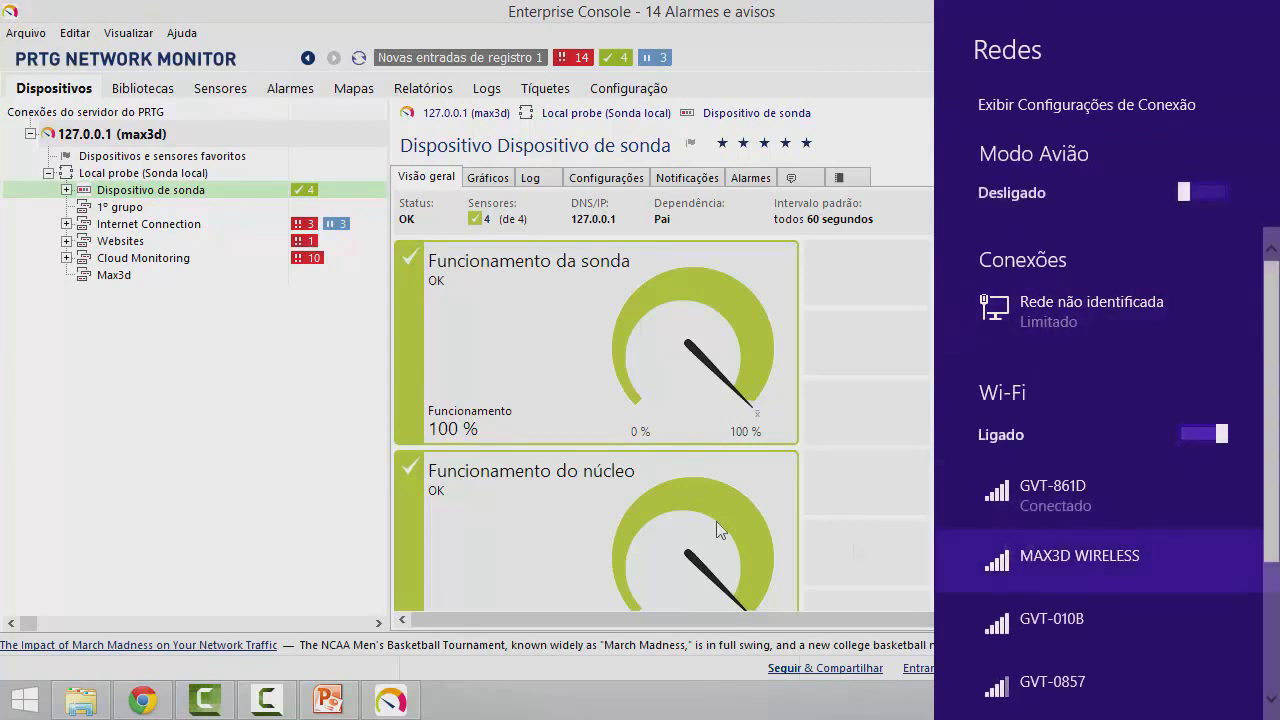
{"action": "left_click", "coordinate": [897, 425]}
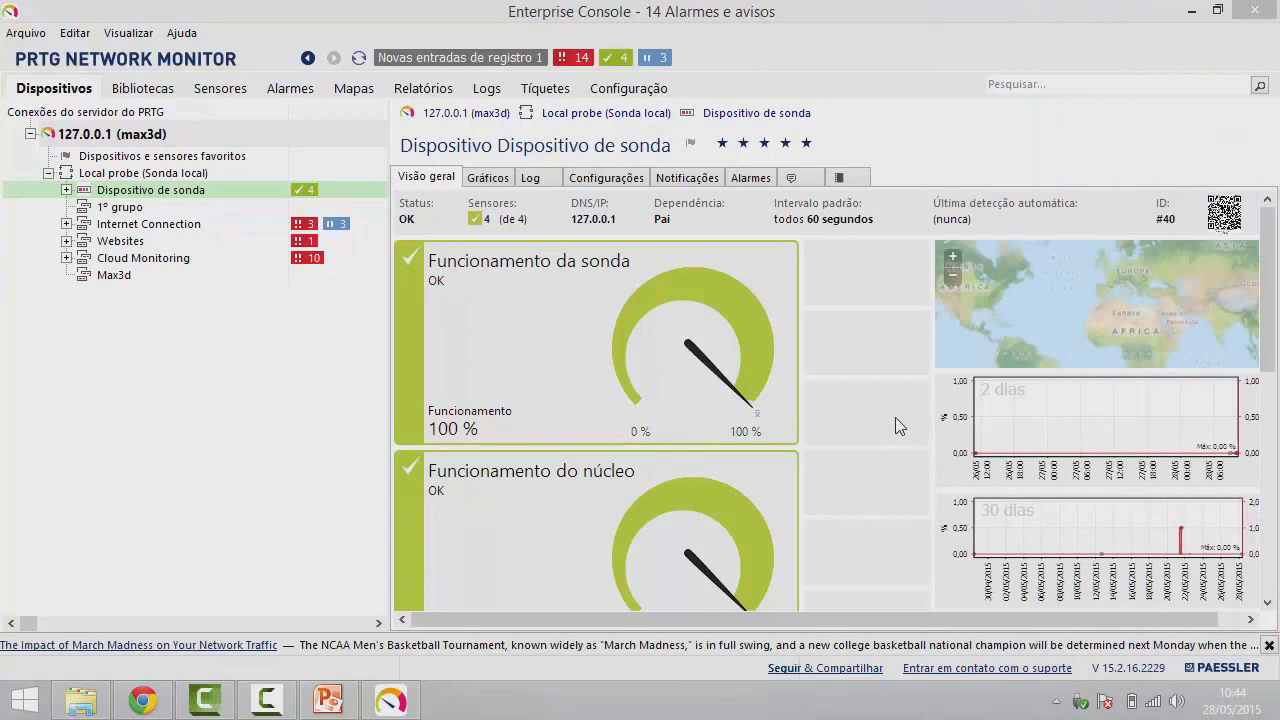
Step: Refresh the device tree repeatedly to update the status of the Internet Connection, Websites and Cloud Monitoring sensors
{"action": "left_click", "coordinate": [358, 64]}
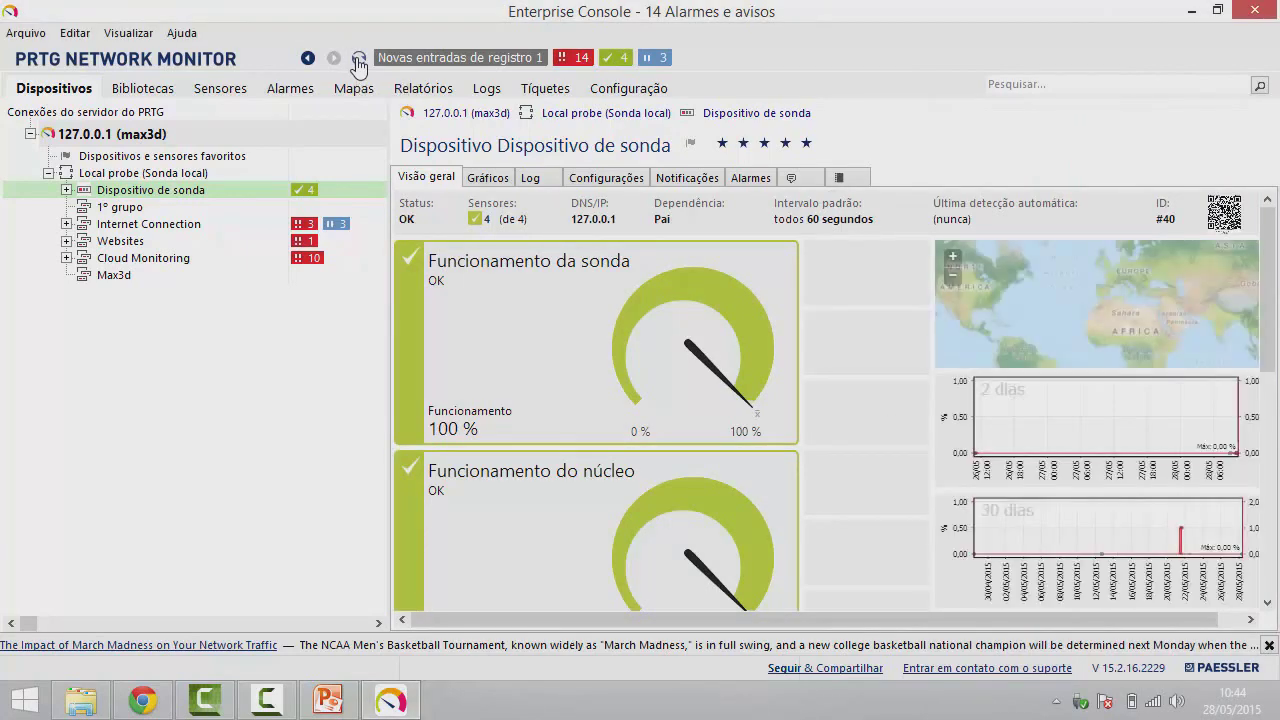
{"action": "left_click", "coordinate": [358, 64]}
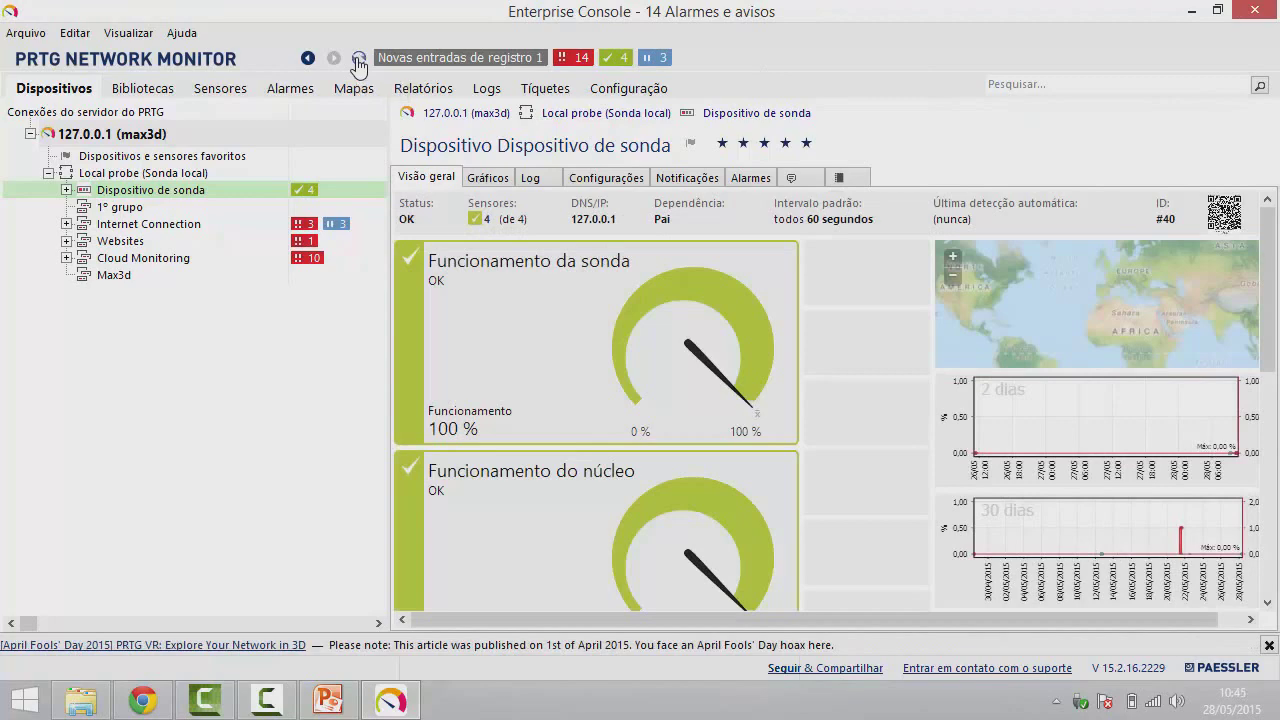
{"action": "left_click", "coordinate": [358, 64]}
{"action": "left_click", "coordinate": [358, 64]}
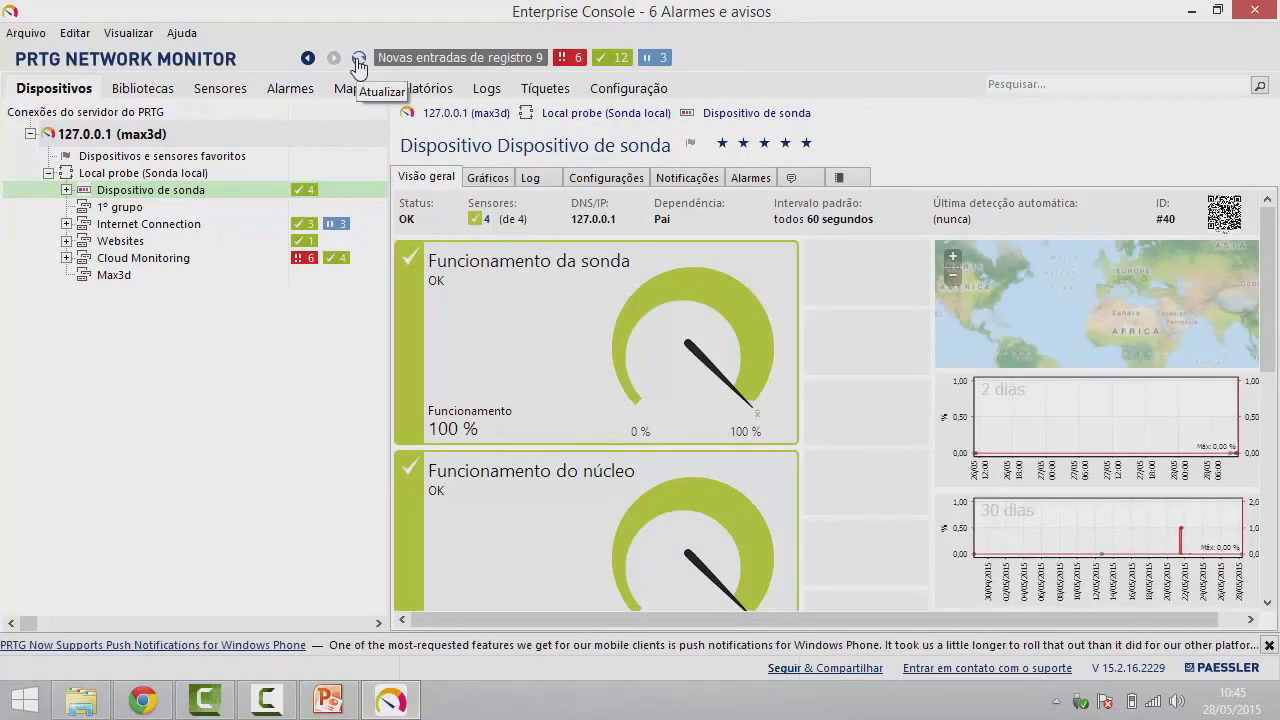
{"action": "left_click", "coordinate": [358, 64]}
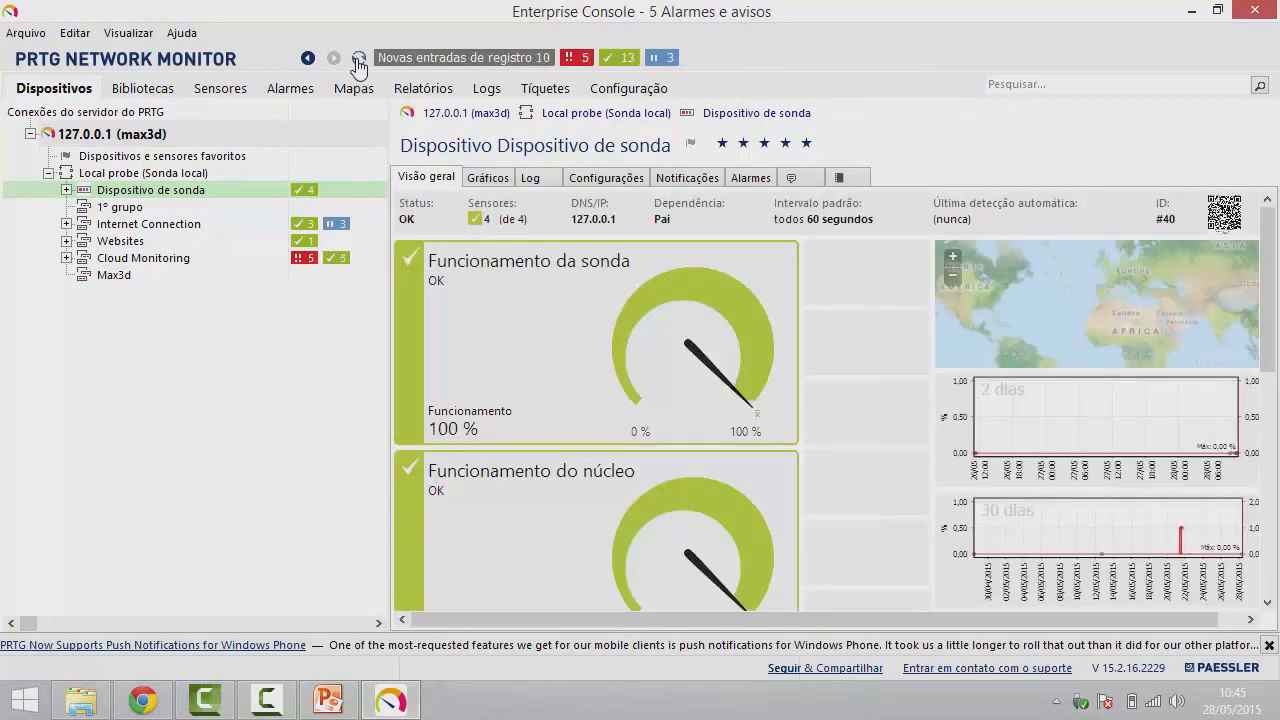
{"action": "left_click", "coordinate": [358, 64]}
Step: Check the computer's network connection, keep refreshing the sensor status, and open the new log entries
{"action": "mouse_move", "coordinate": [1155, 705]}
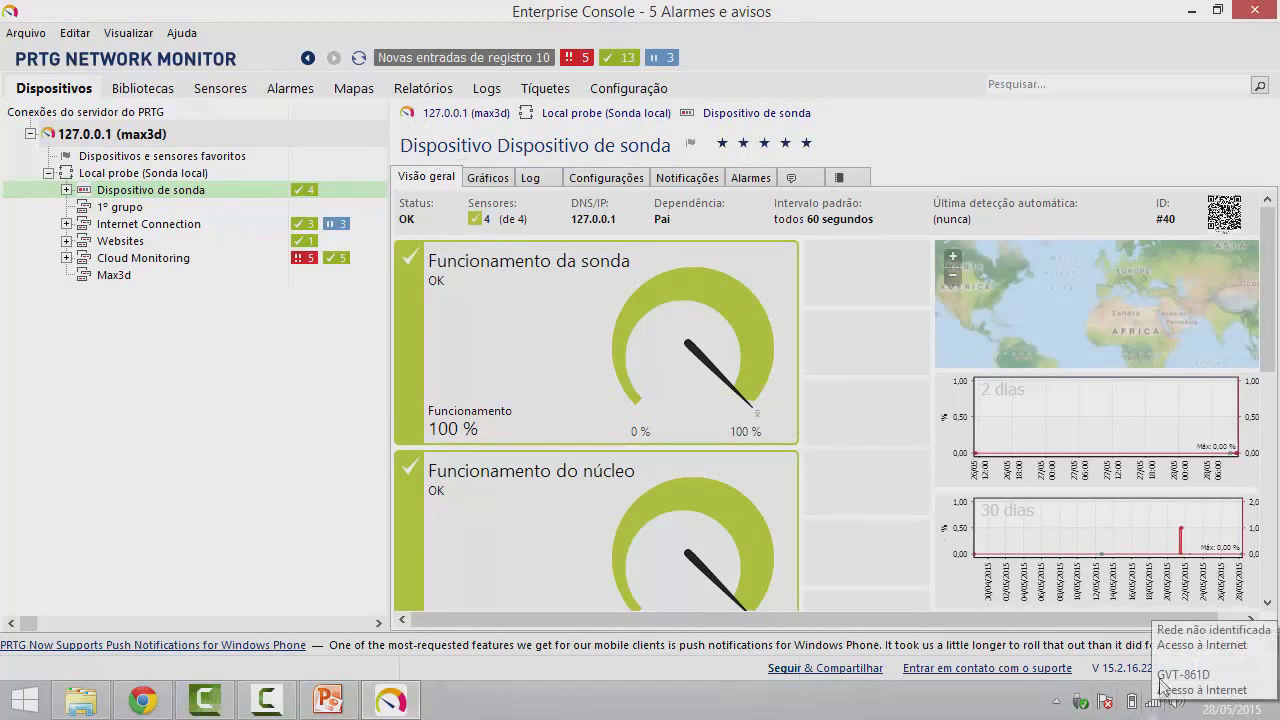
{"action": "left_click", "coordinate": [361, 66]}
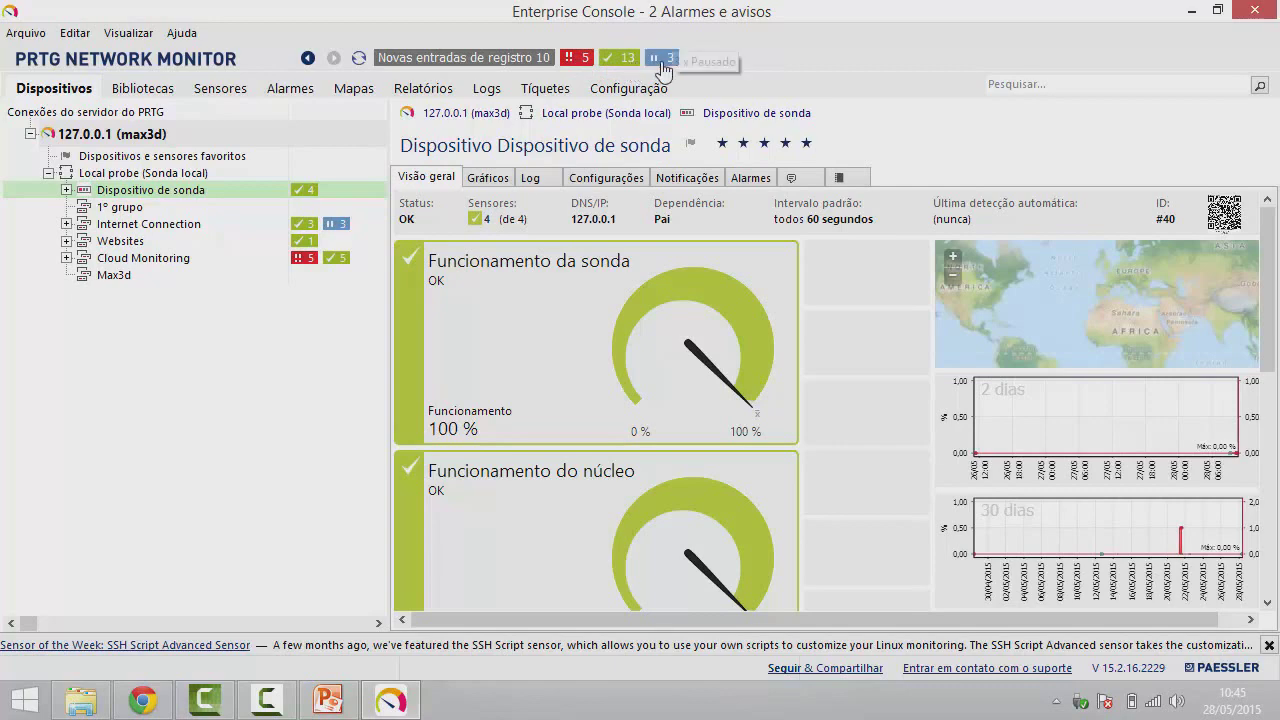
{"action": "left_click", "coordinate": [359, 58]}
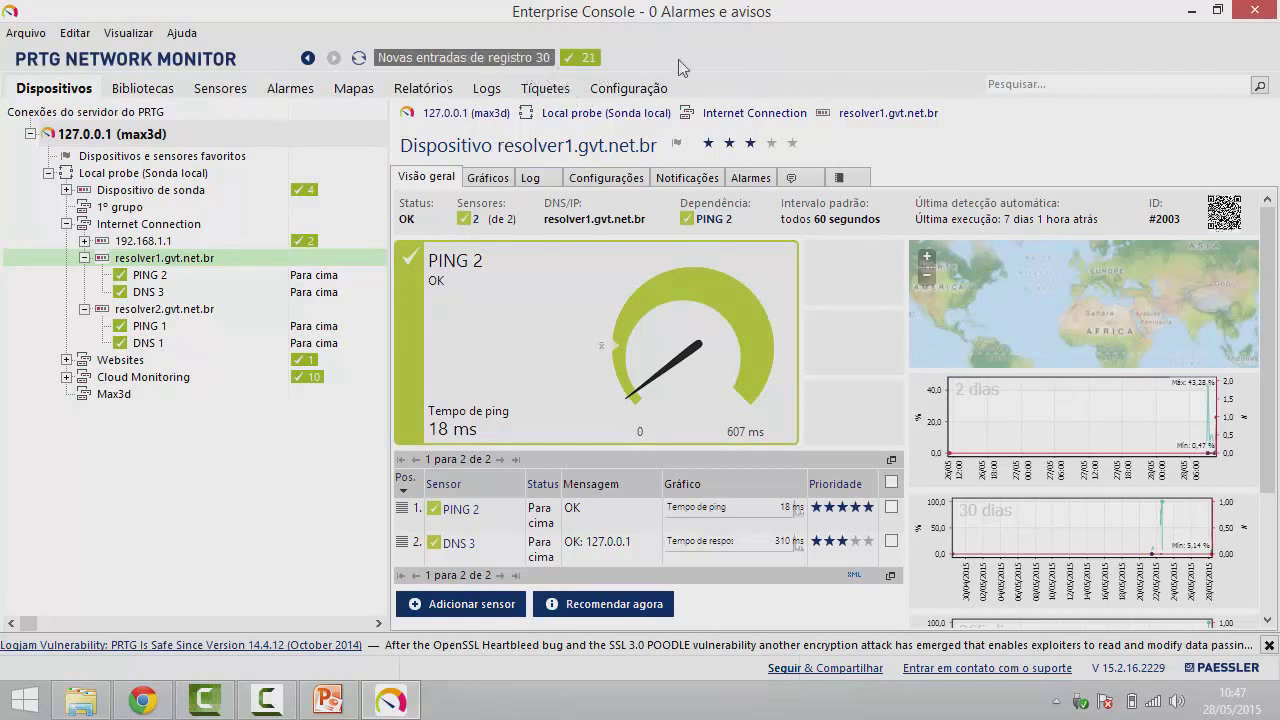
{"action": "left_click", "coordinate": [516, 62]}
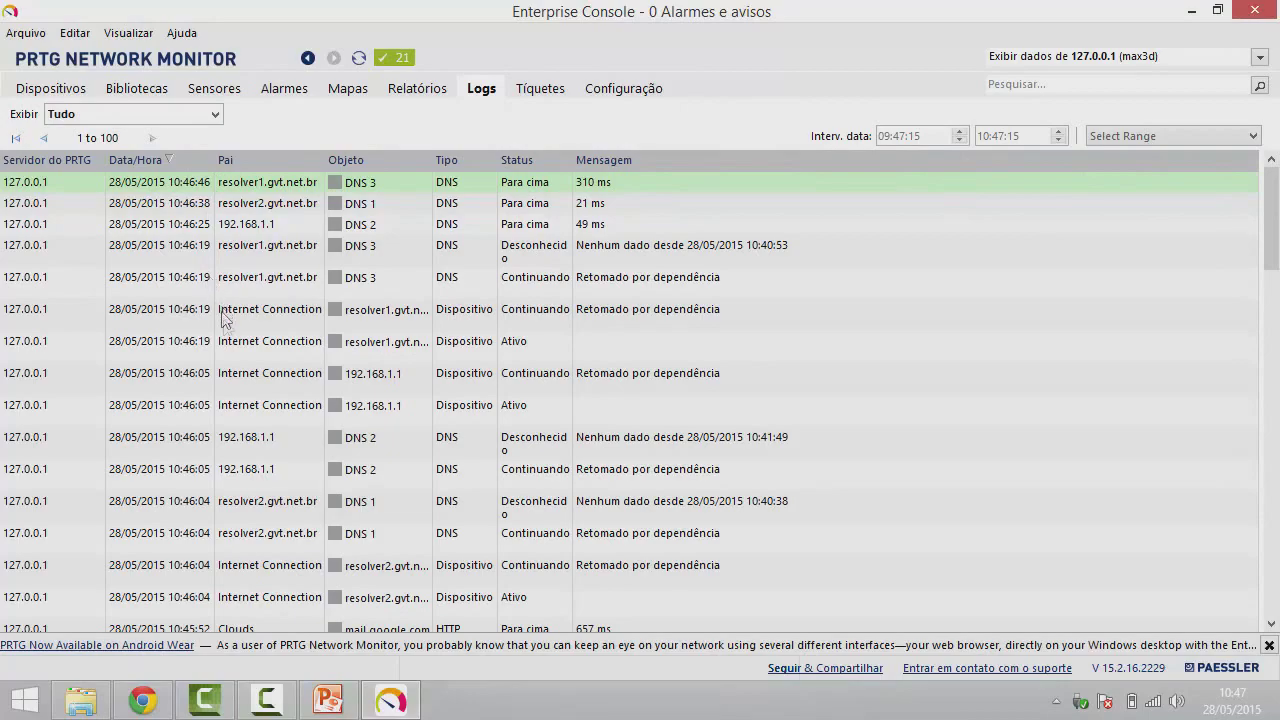
Step: Review the log history from the connection loss to the recovery, check the new log entries, and return to the device tree
{"action": "left_click_drag", "start_coordinate": [1270, 215], "coordinate": [1267, 558]}
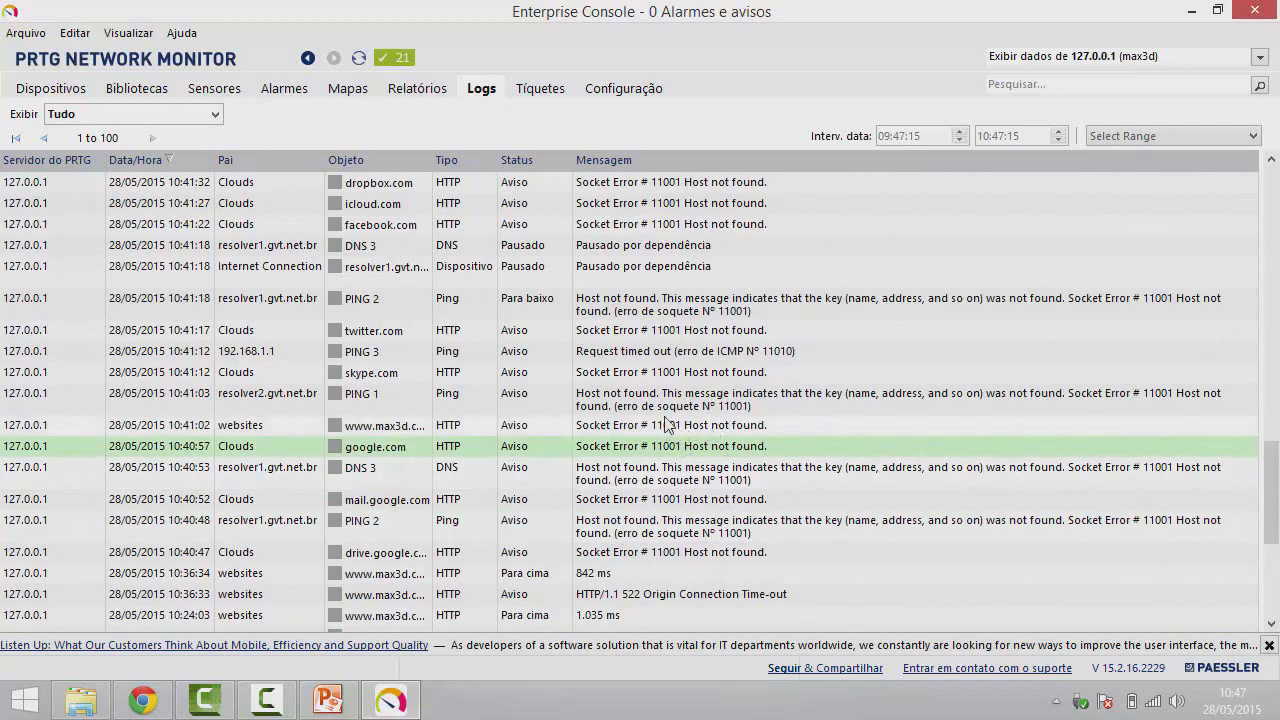
{"action": "left_click_drag", "start_coordinate": [1270, 490], "coordinate": [1267, 358]}
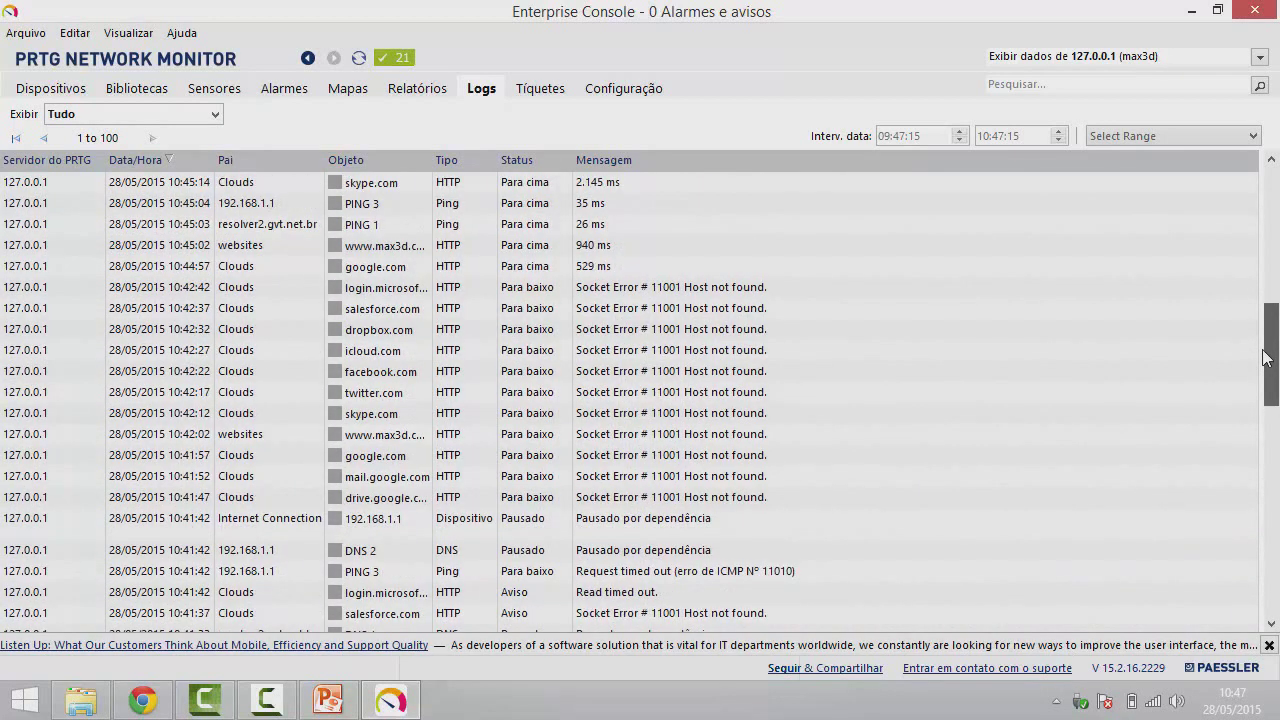
{"action": "left_click_drag", "start_coordinate": [1267, 358], "coordinate": [1272, 193]}
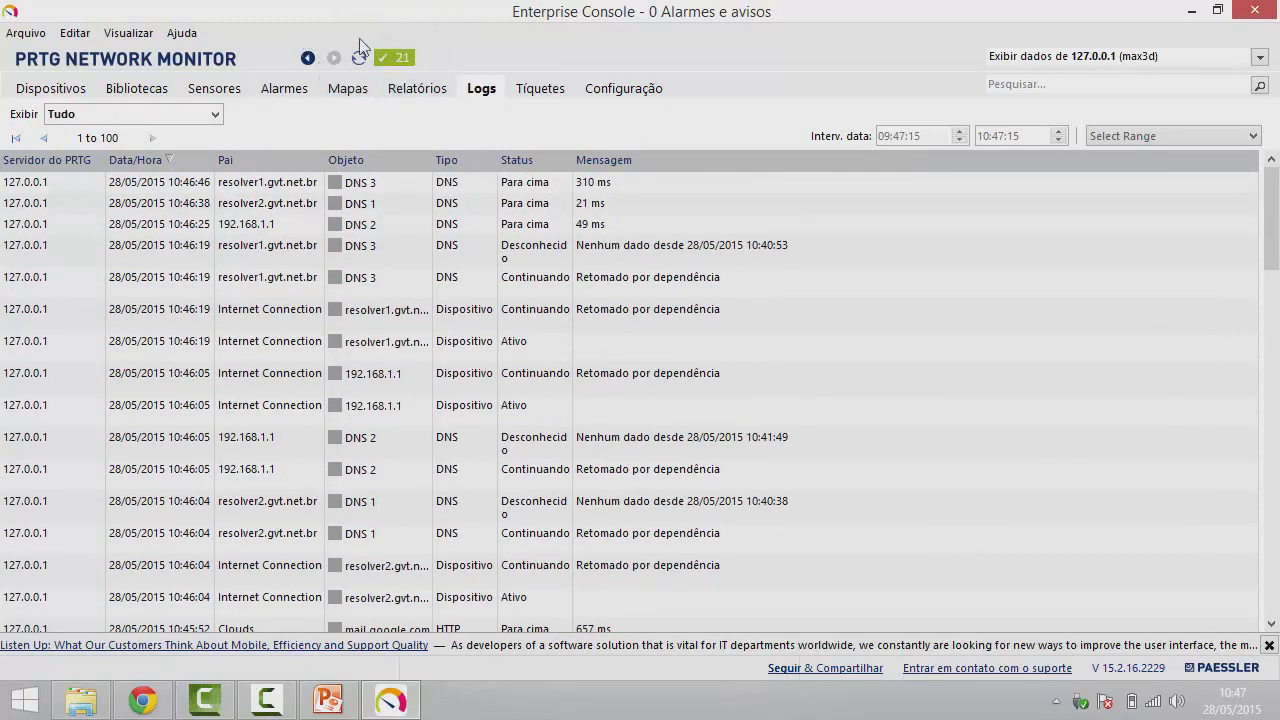
{"action": "left_click", "coordinate": [52, 90]}
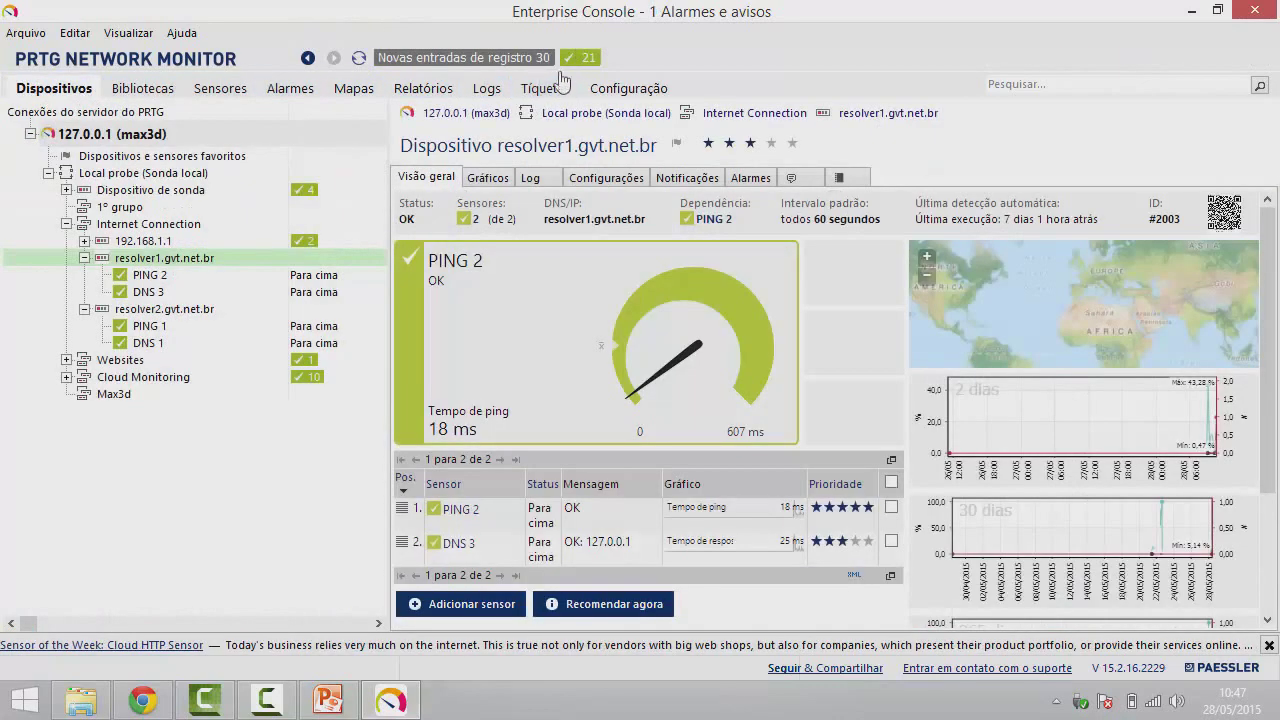
{"action": "left_click", "coordinate": [470, 57]}
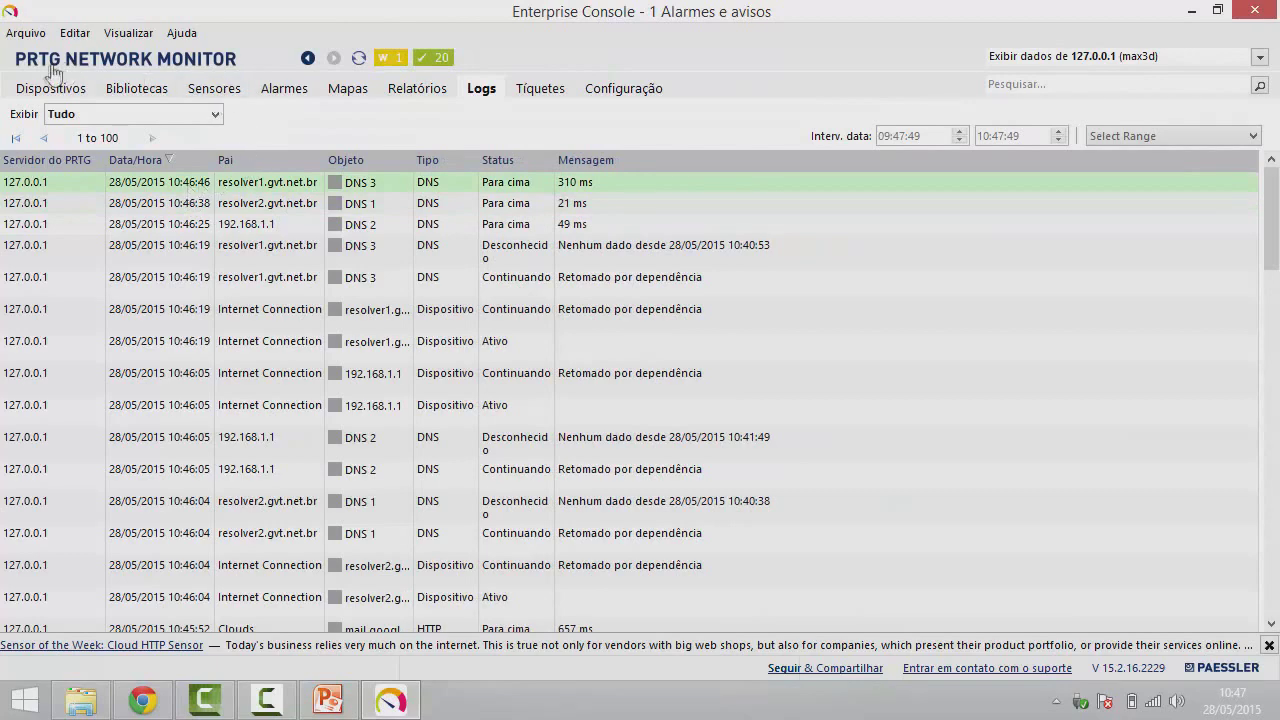
{"action": "left_click", "coordinate": [43, 92]}
{"action": "left_click", "coordinate": [390, 57]}
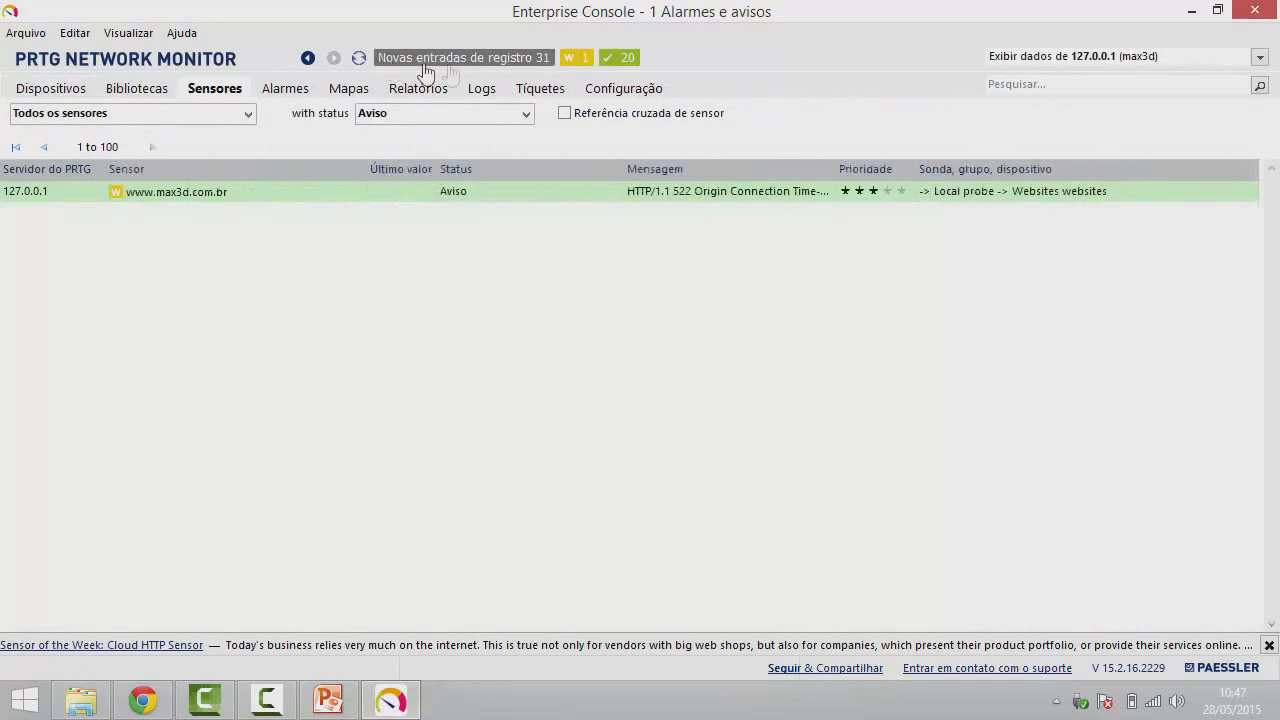
{"action": "double_click", "coordinate": [195, 199]}
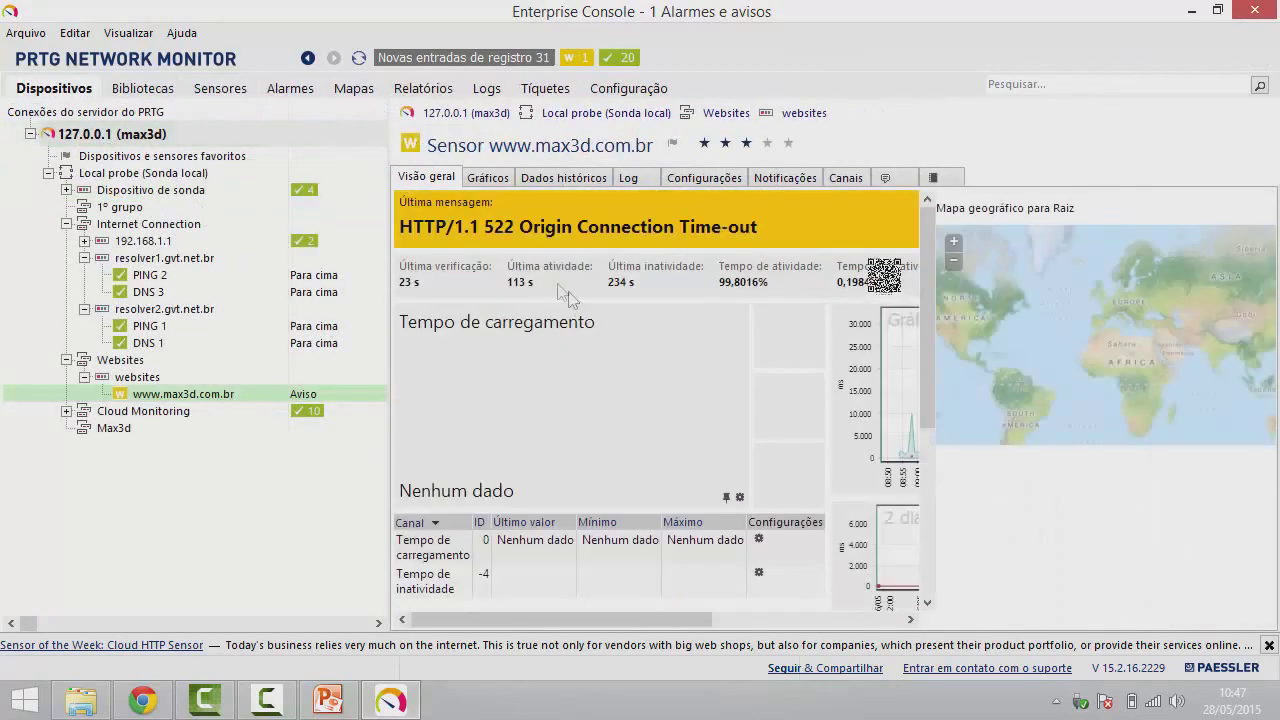
{"action": "left_click_drag", "start_coordinate": [427, 231], "coordinate": [762, 230]}
{"action": "left_click", "coordinate": [128, 392]}
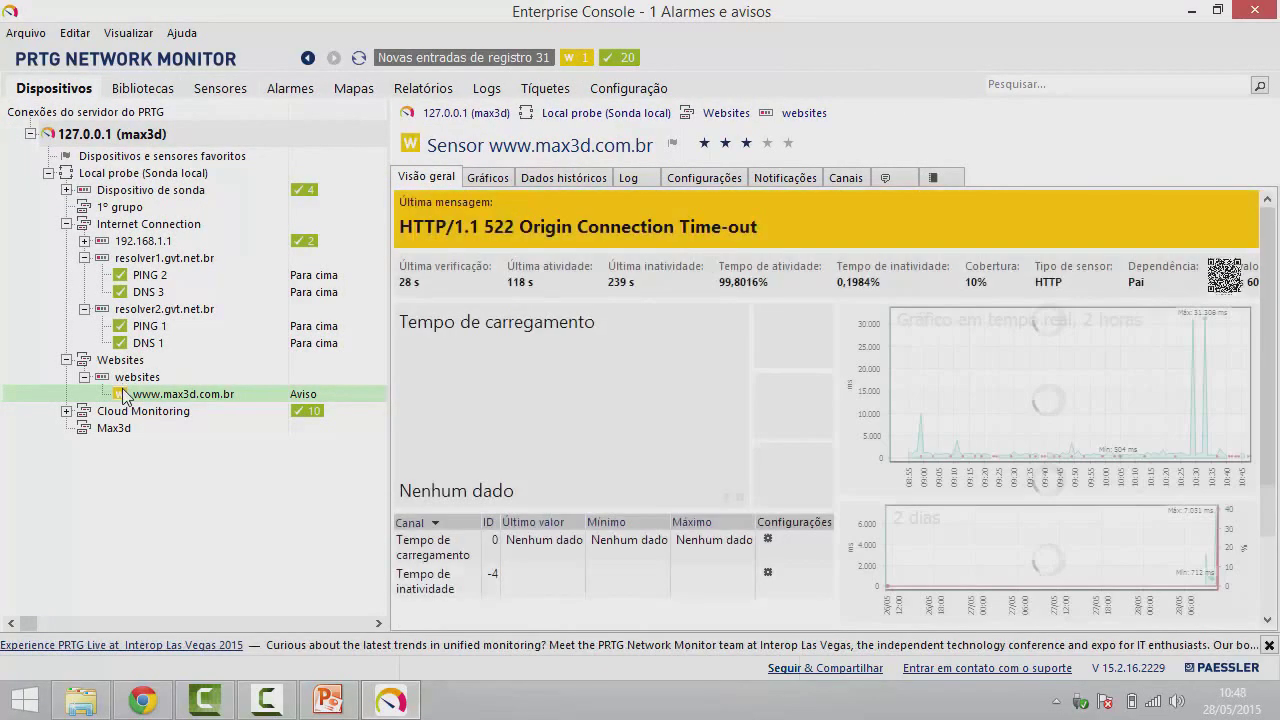
{"action": "left_click", "coordinate": [86, 384]}
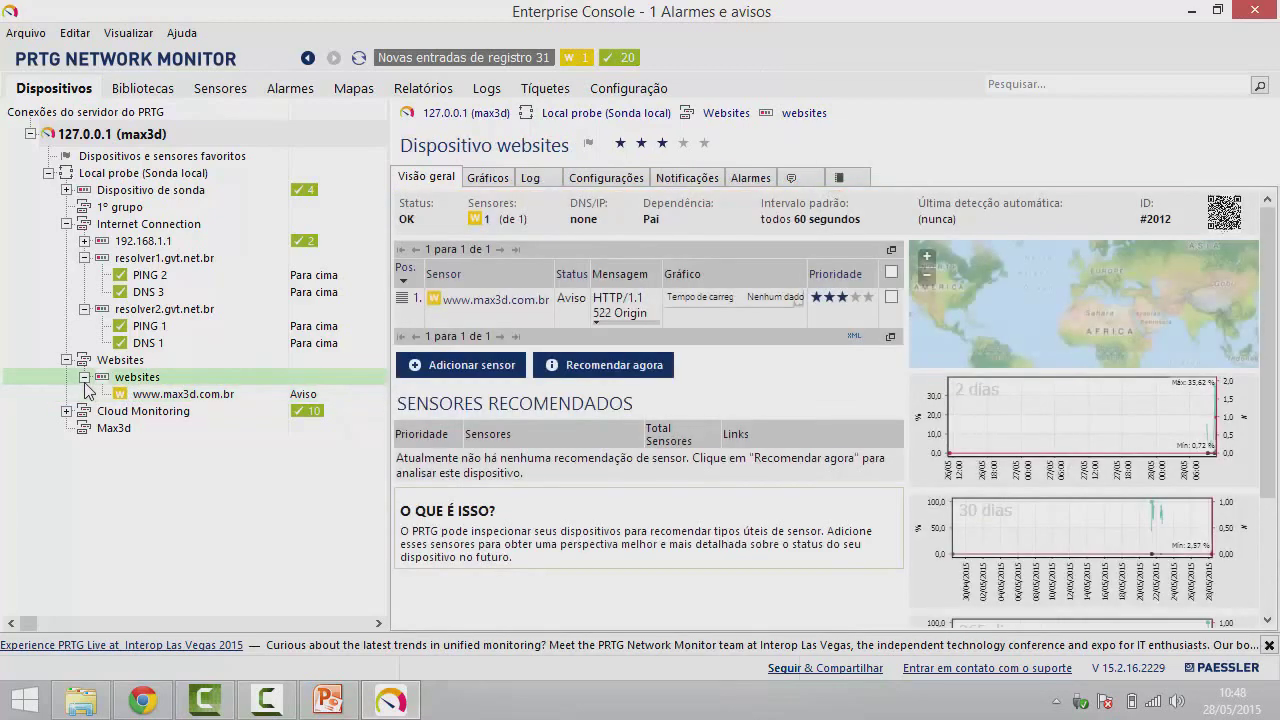
{"action": "left_click", "coordinate": [215, 398]}
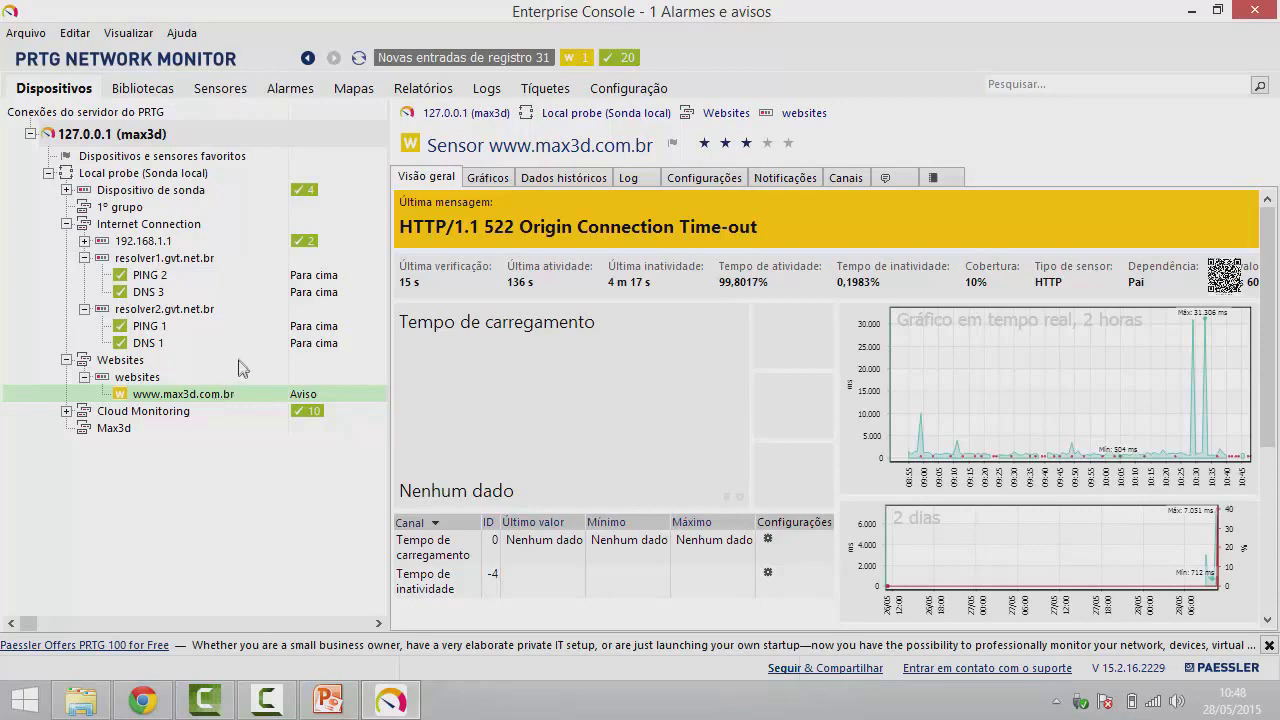
Step: Check the lists of up and warning sensors, open the new log entries, and return to the device tree
{"action": "left_click", "coordinate": [618, 66]}
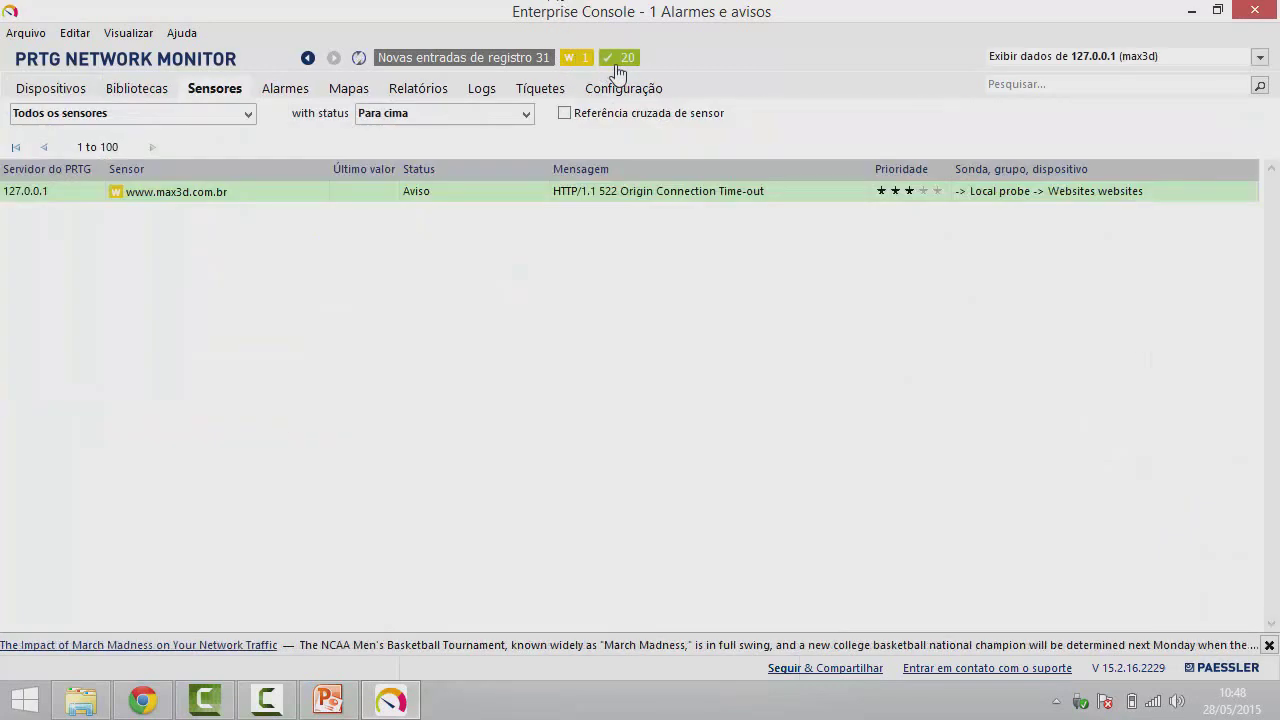
{"action": "left_click", "coordinate": [574, 60]}
{"action": "left_click", "coordinate": [540, 64]}
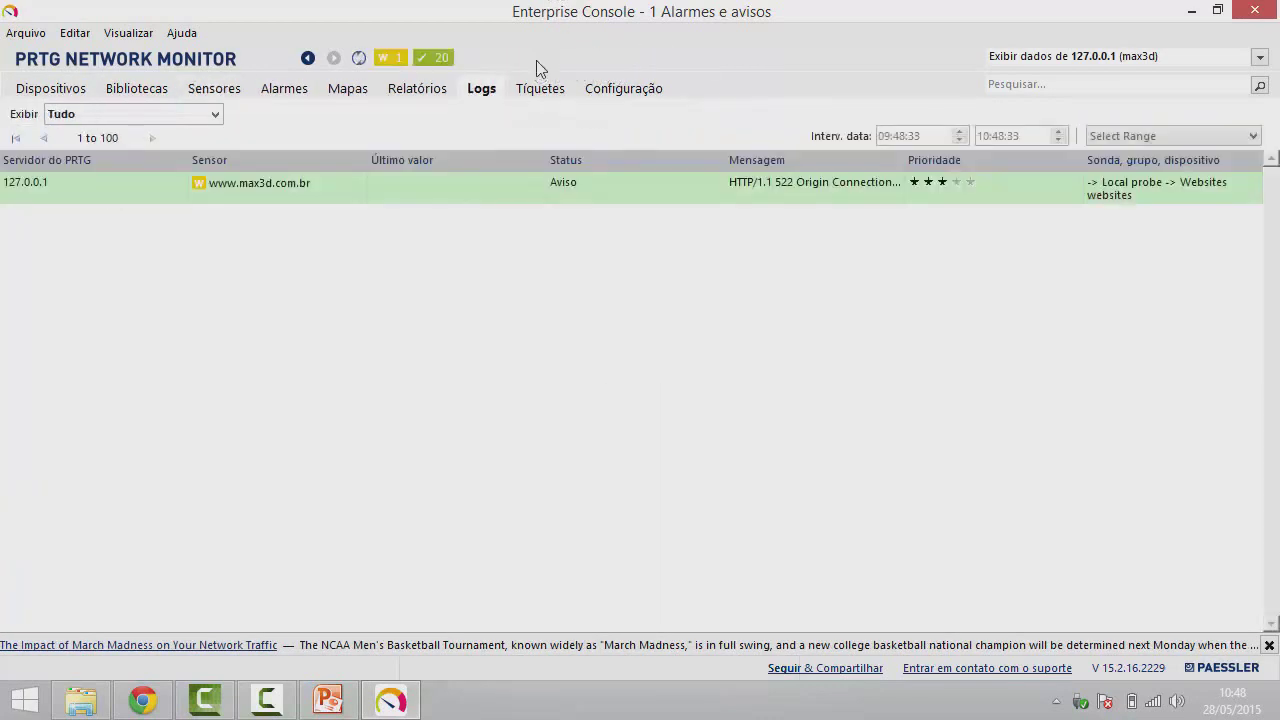
{"action": "left_click", "coordinate": [37, 92]}
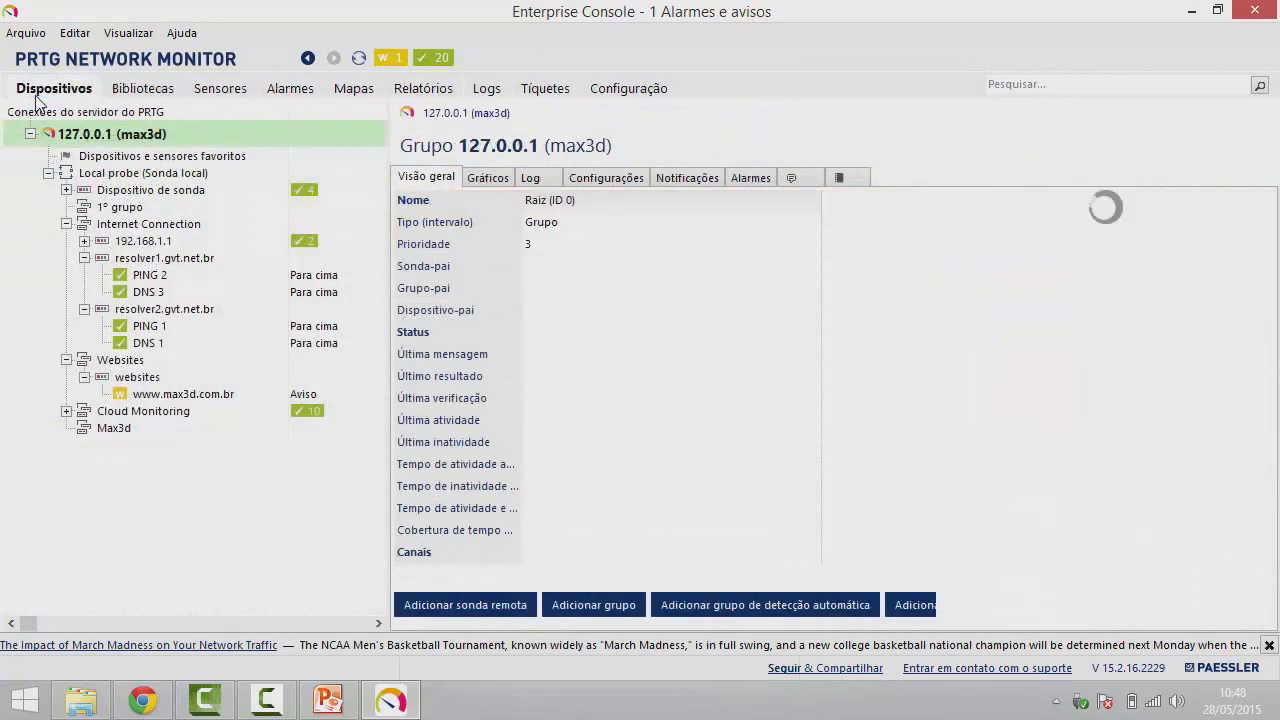